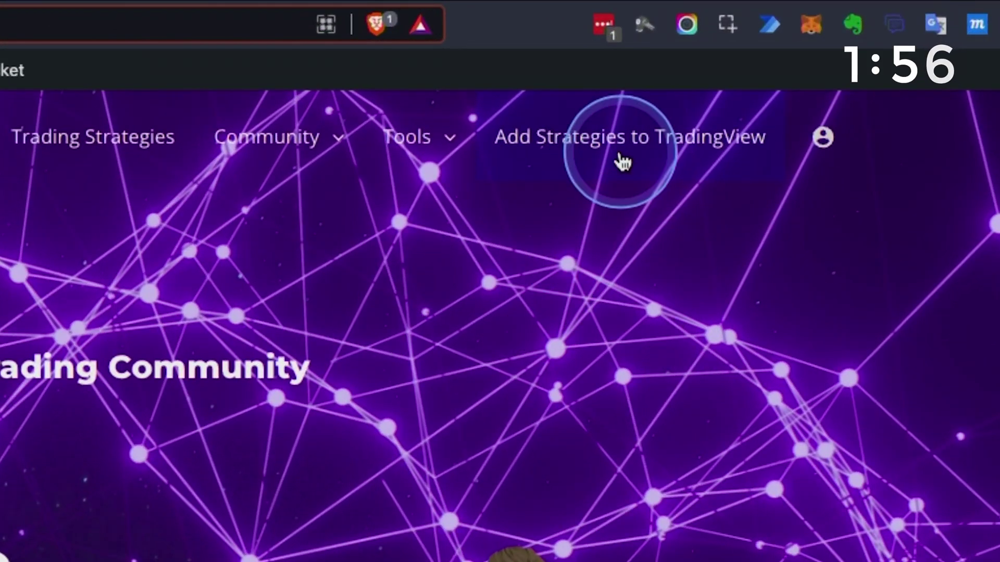
- Review the connected TradingView username and strategy list on the Connect TradingView To DaviddTech page
left_click(622, 163)
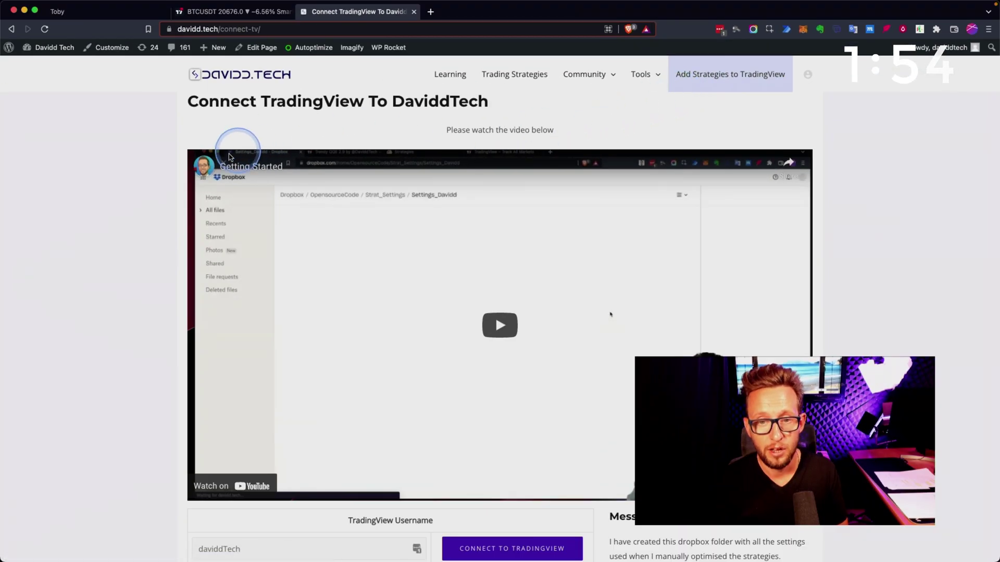
scroll(125, 187, "down", 4)
scroll(126, 187, "down", 3)
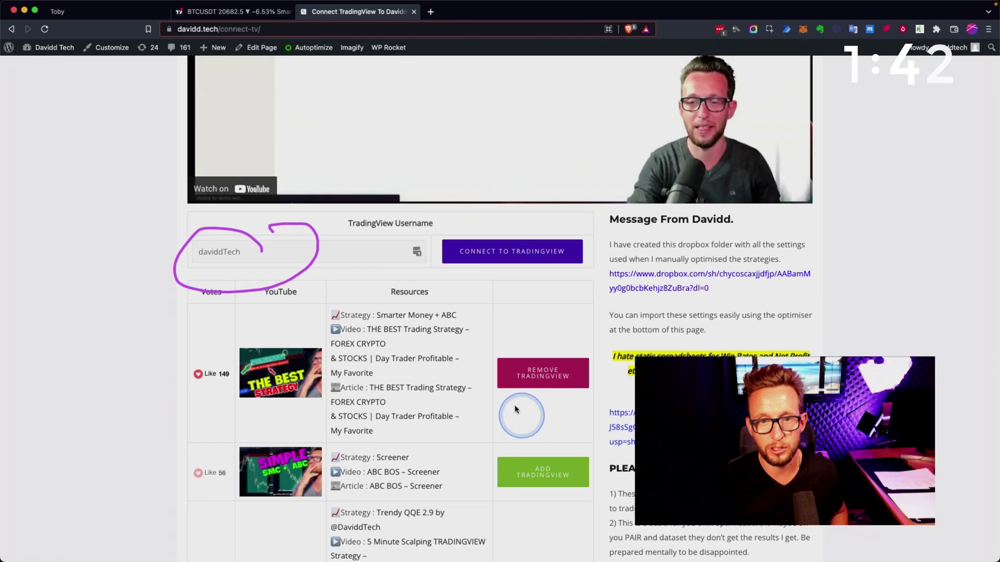
- On the BTCUSDT TradingView chart, browse the invite-only strategy scripts in the Indicators list
left_click(221, 14)
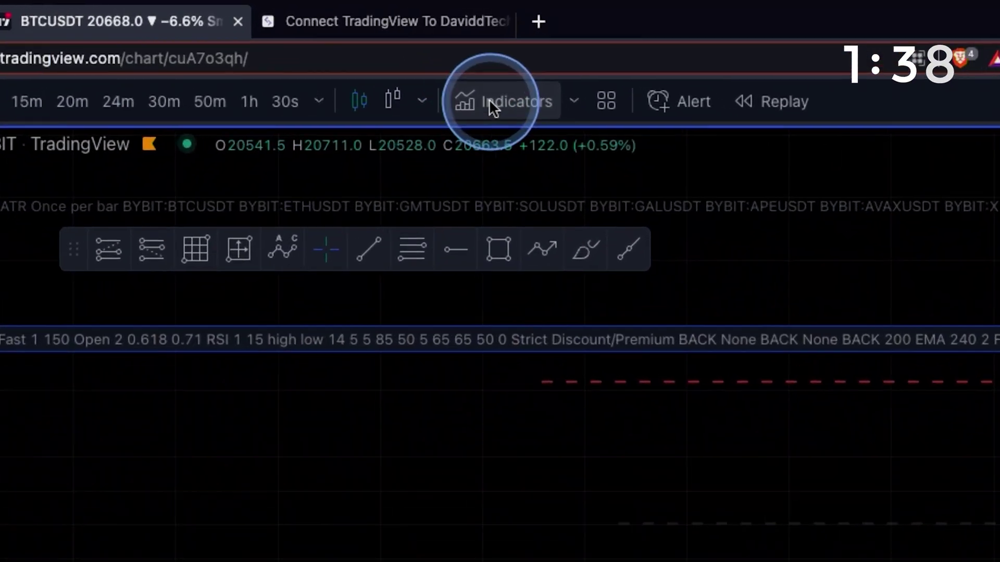
left_click(411, 50)
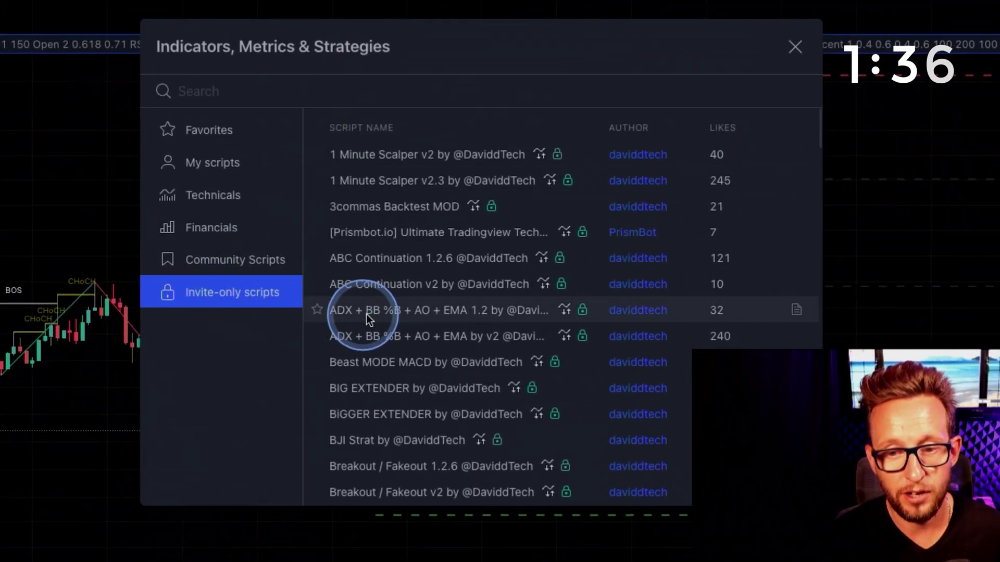
scroll(344, 312, "down", 12)
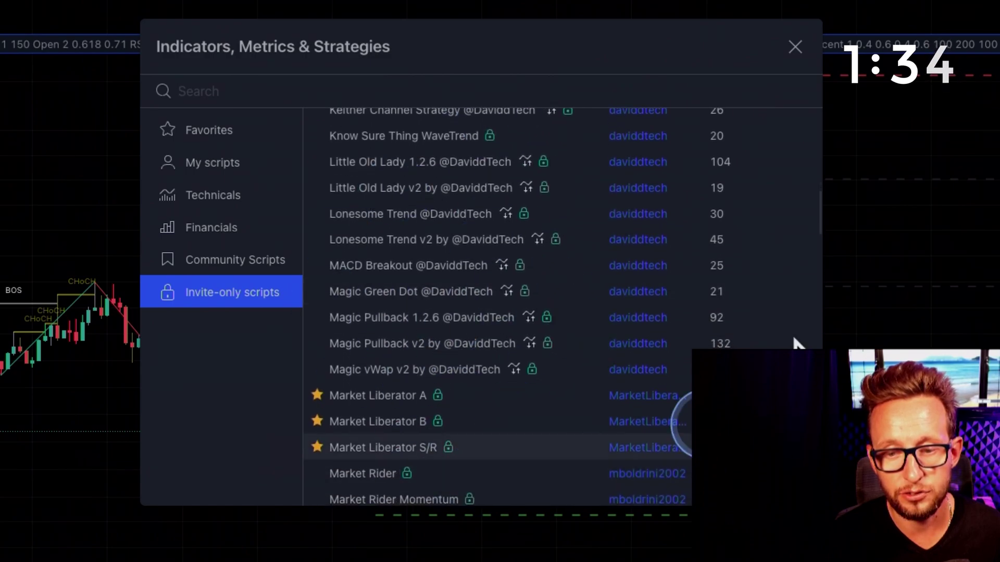
left_click(796, 46)
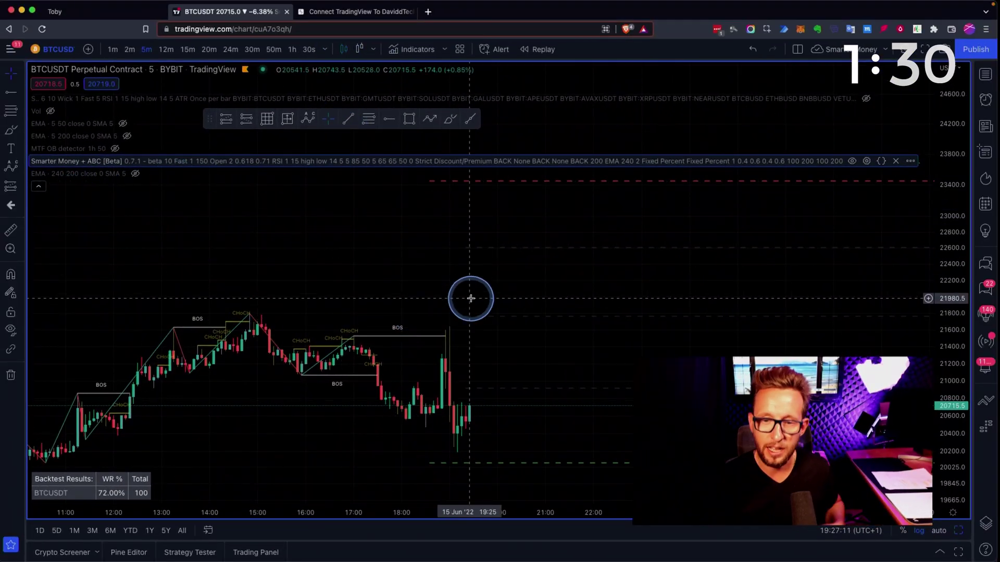
- Return to davidd.tech and open the DaviddTech BOT (BETA) page from the account menu
left_click(349, 14)
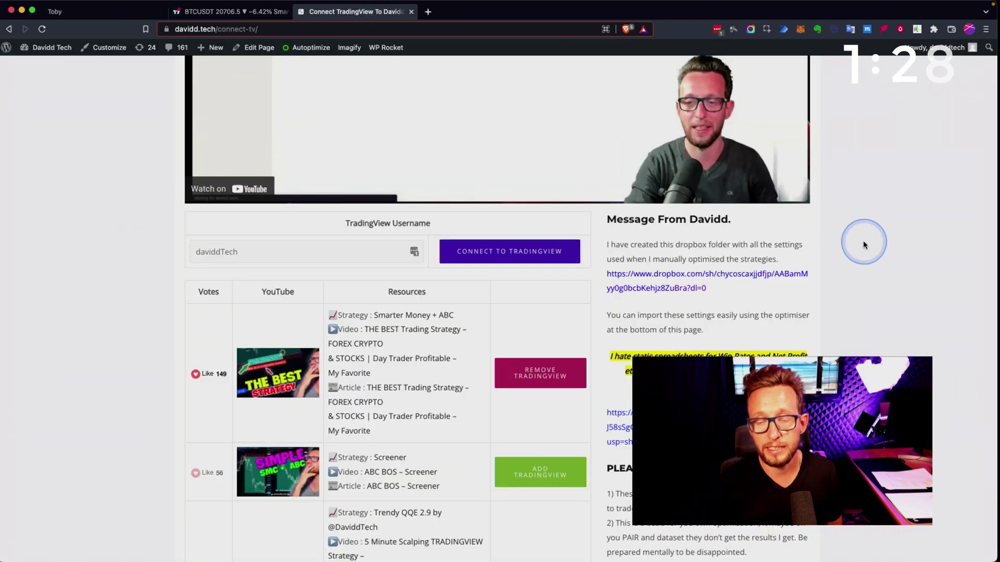
scroll(863, 245, "up", 10)
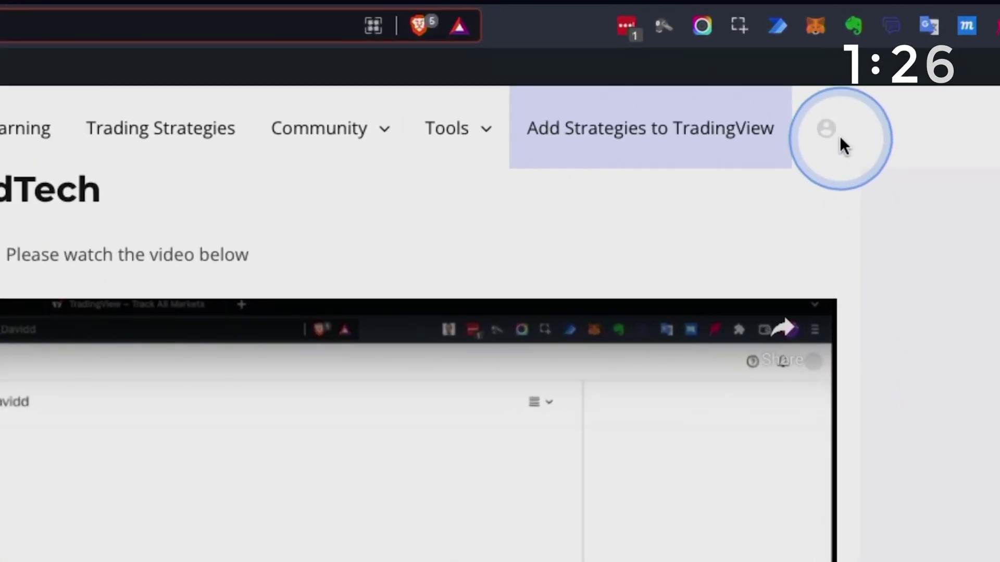
mouse_move(830, 130)
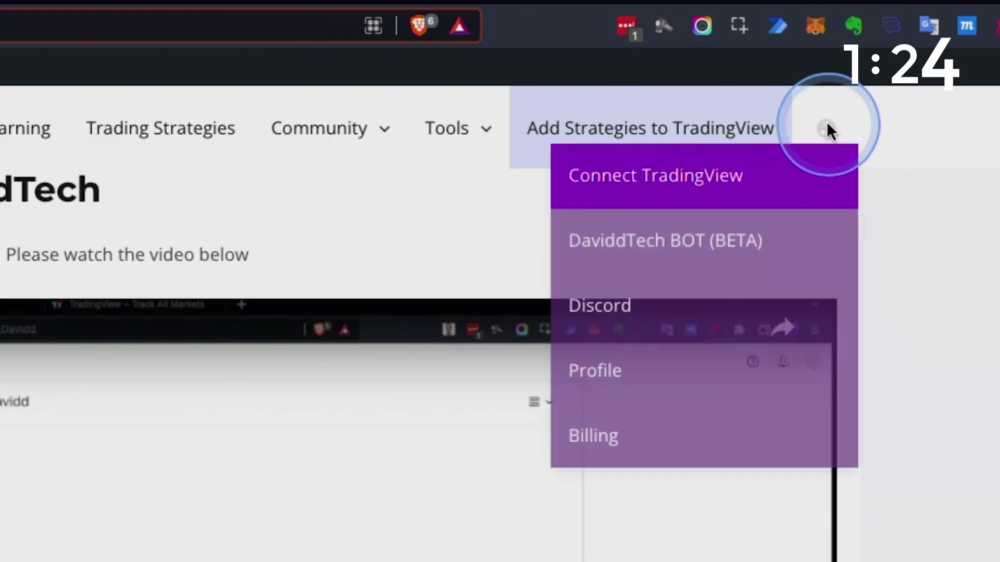
left_click(785, 234)
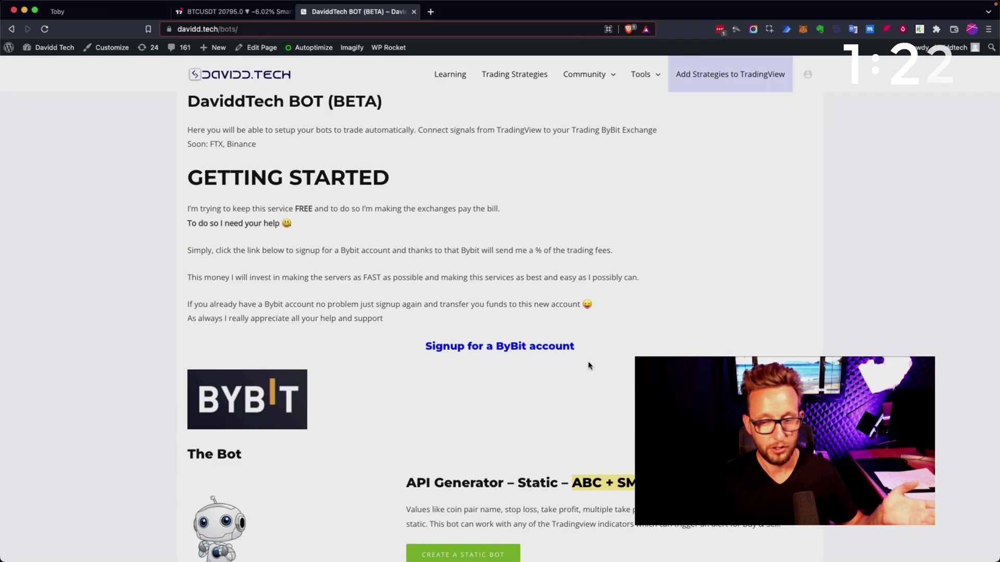
- Choose 'Create a Variable Bot' to reach the Variable API Generator settings
left_click(411, 276)
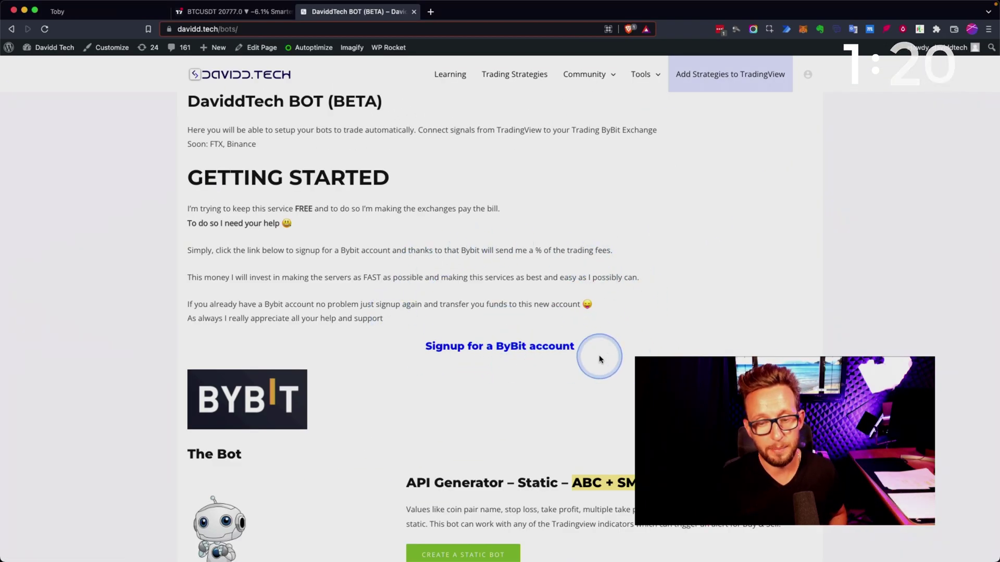
scroll(648, 371, "down", 5)
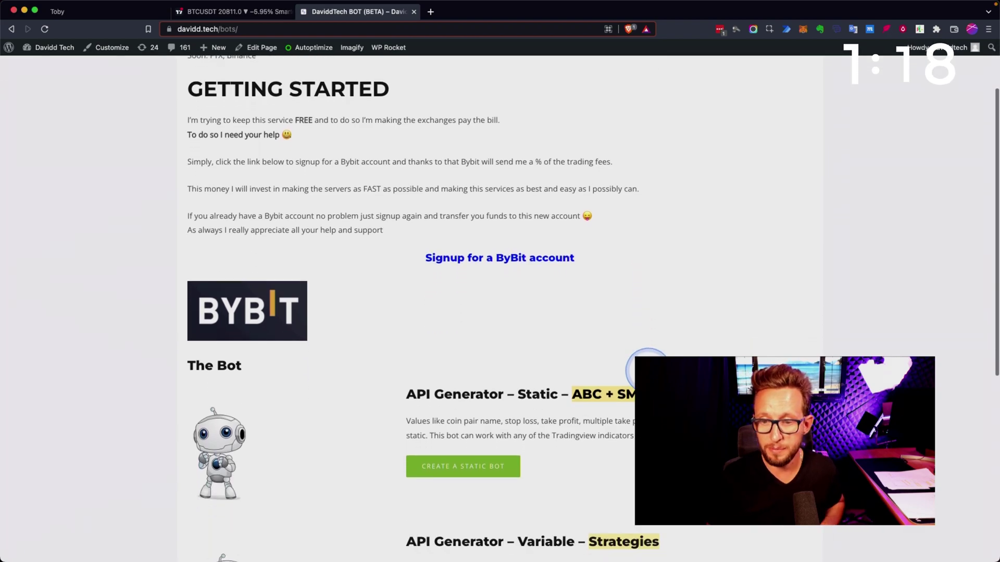
scroll(646, 371, "down", 3)
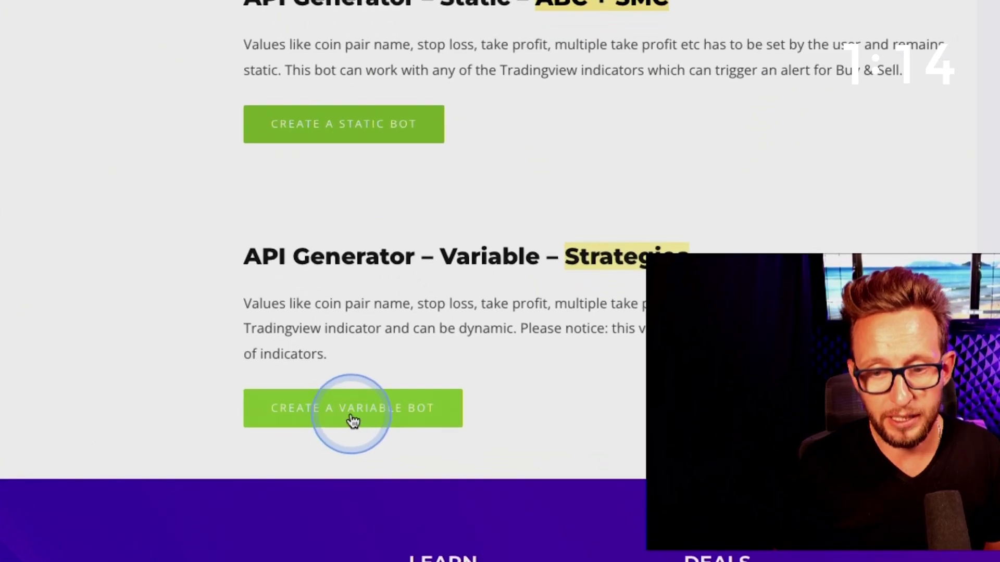
left_click(352, 419)
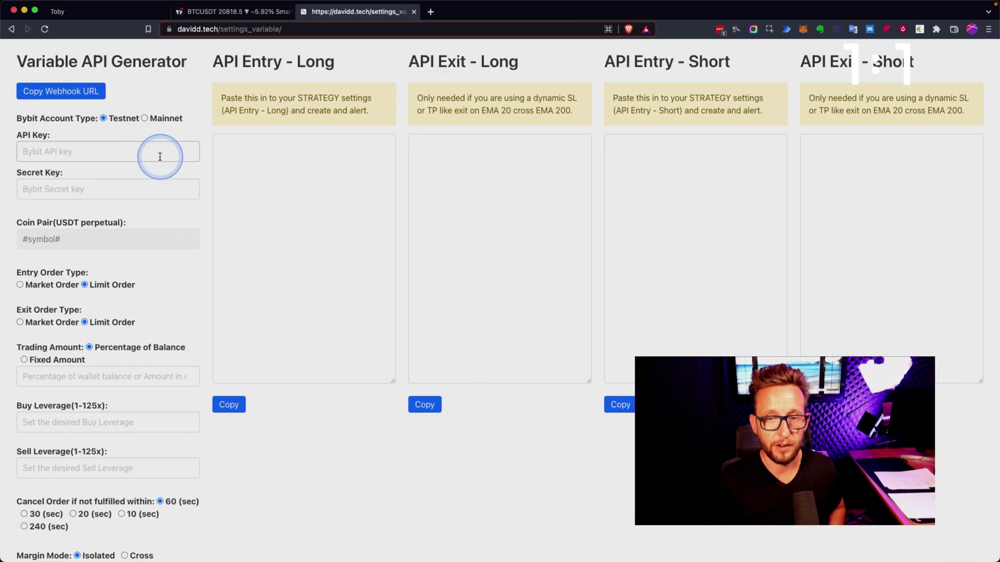
scroll(160, 157, "down", 1)
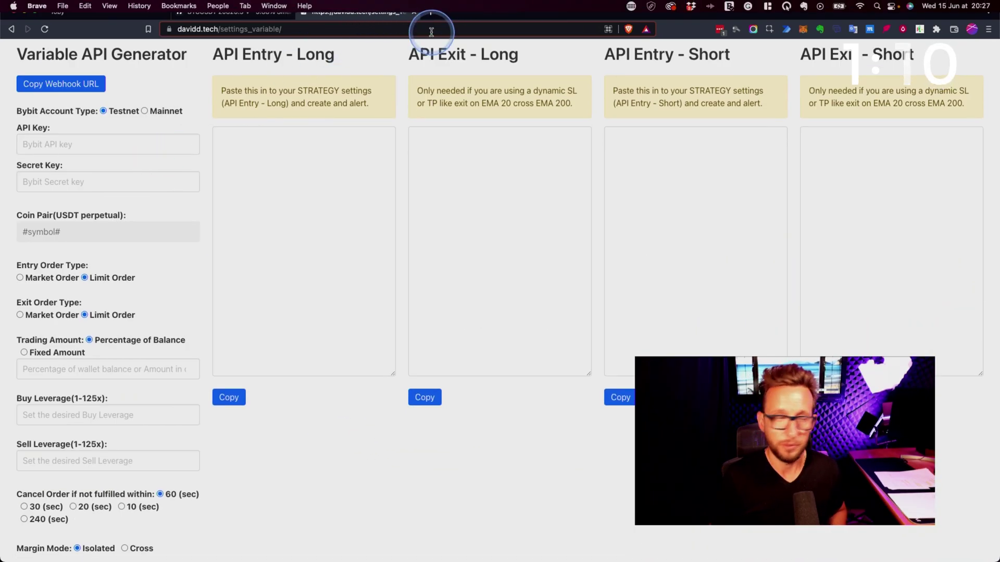
- Go to Bybit's API key management page from the account menu
left_click(464, 11)
mouse_move(889, 59)
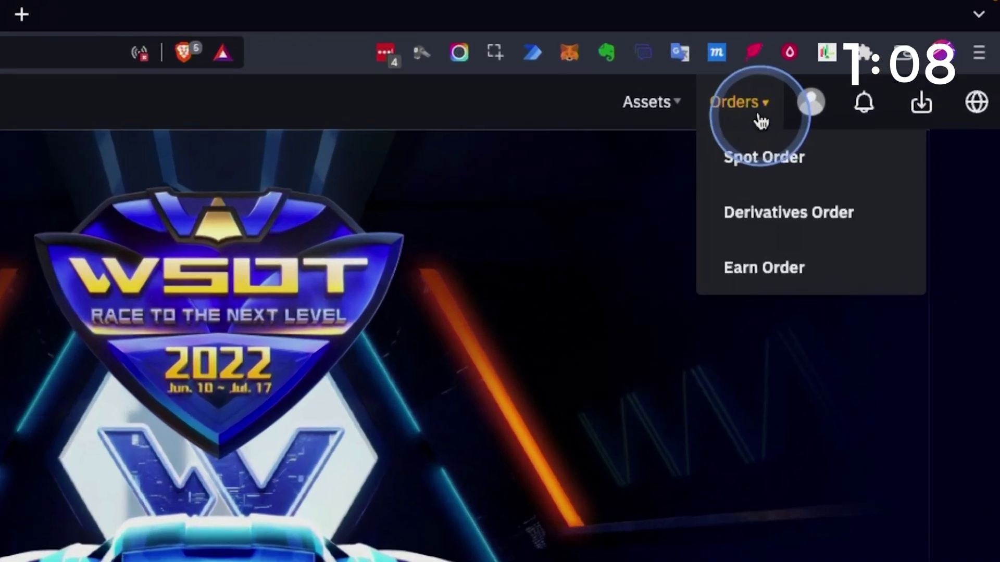
mouse_move(810, 102)
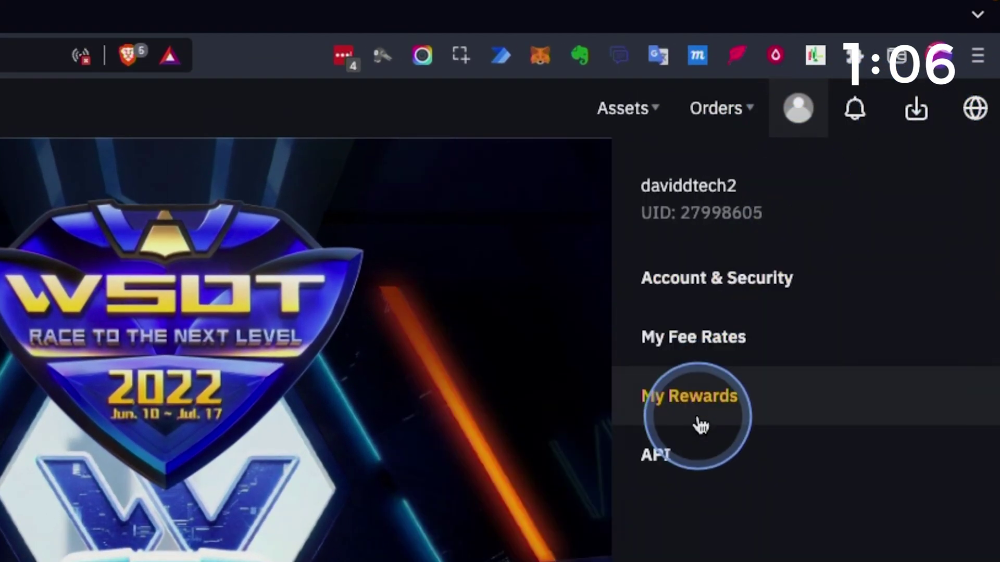
left_click(674, 448)
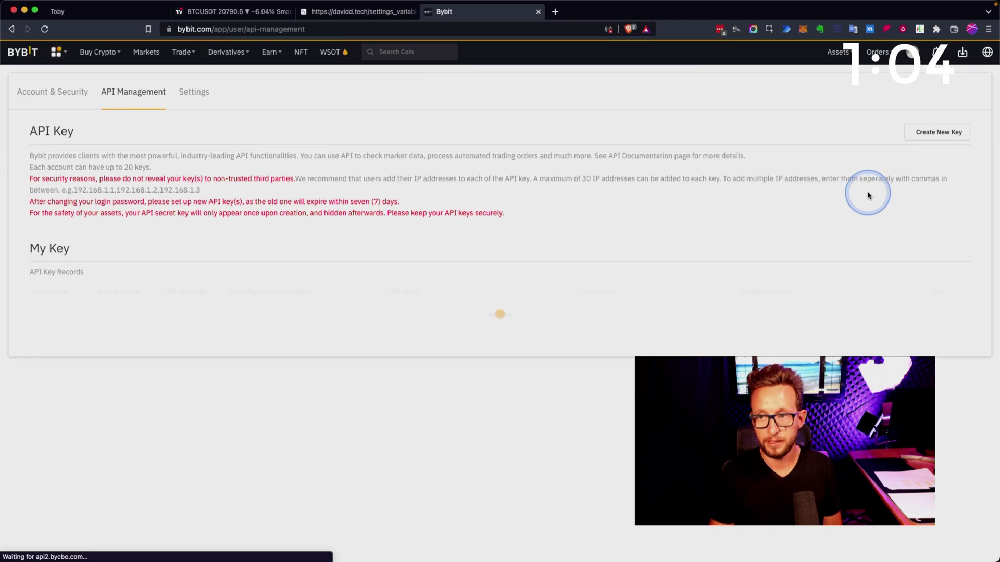
- Create a new Bybit API key allowing all IPs and submit it
left_click(940, 135)
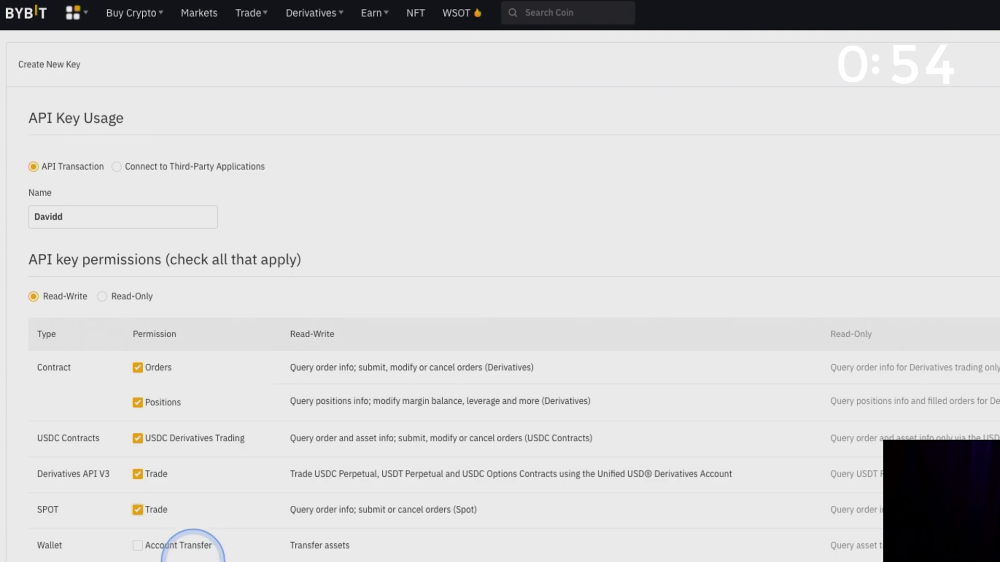
scroll(406, 434, "down", 6)
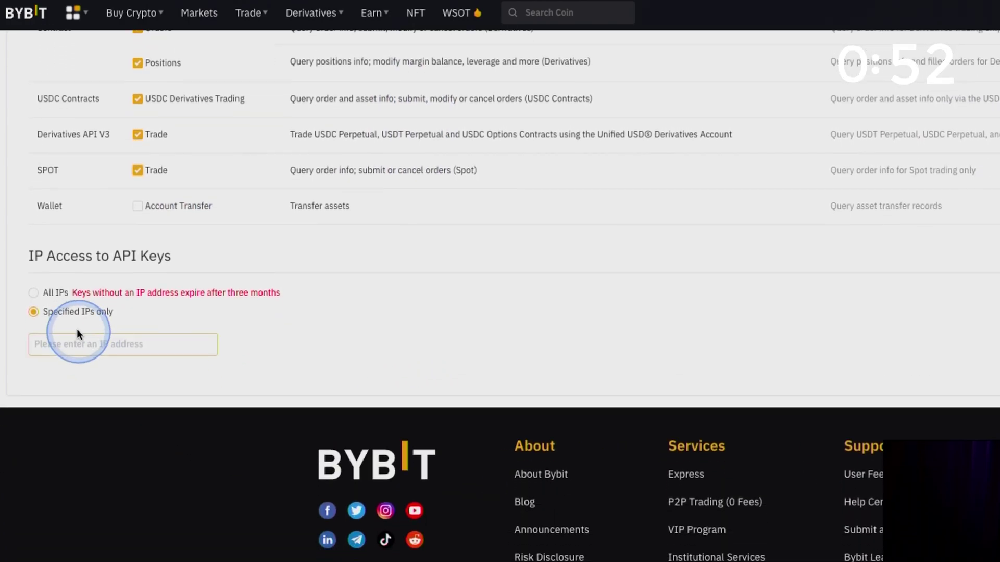
left_click(35, 293)
scroll(414, 320, "up", 5)
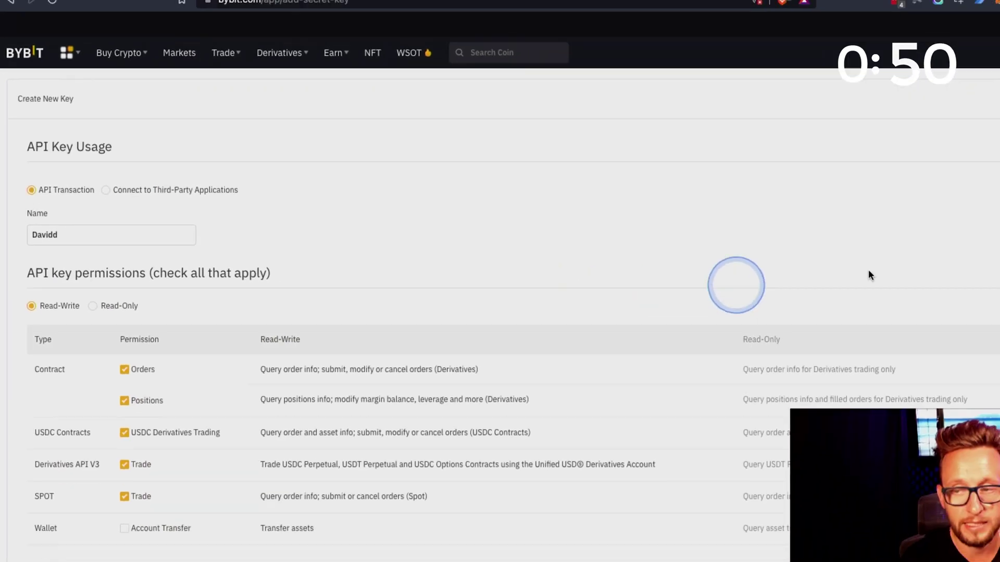
left_click(964, 88)
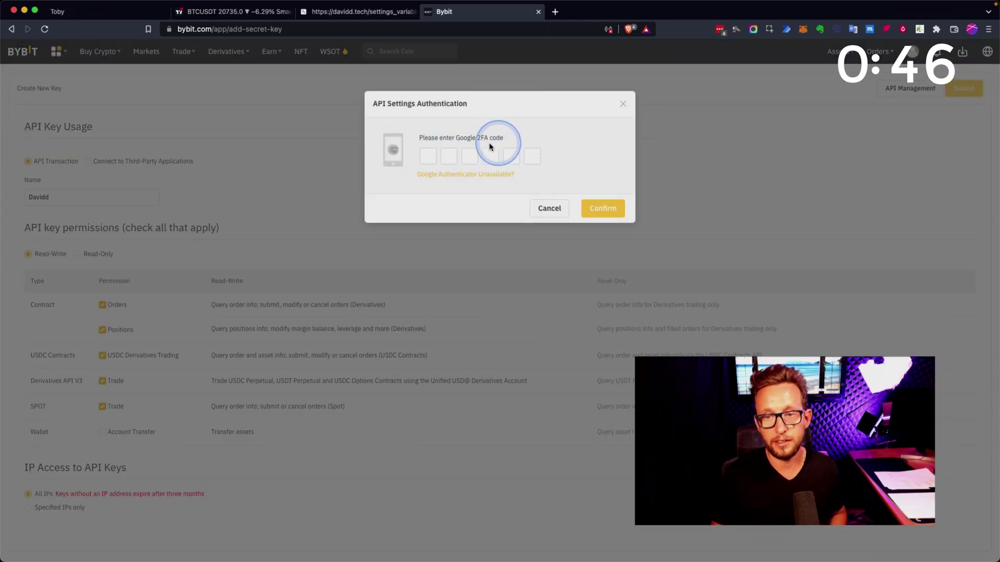
- Cancel Bybit's 2FA prompt and enter the Bybit API key and secret in the generator
left_click(559, 208)
left_click(353, 10)
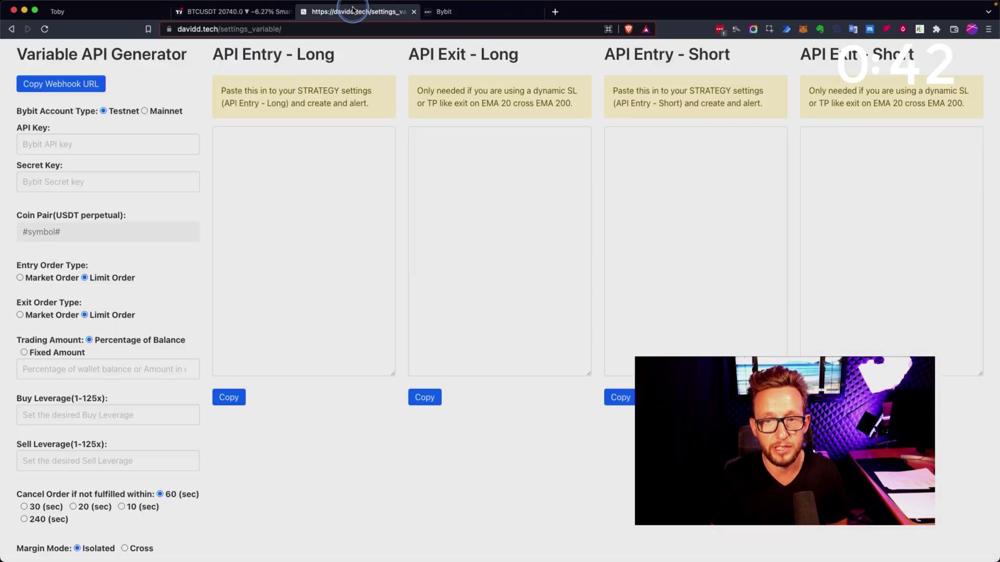
left_click(101, 146)
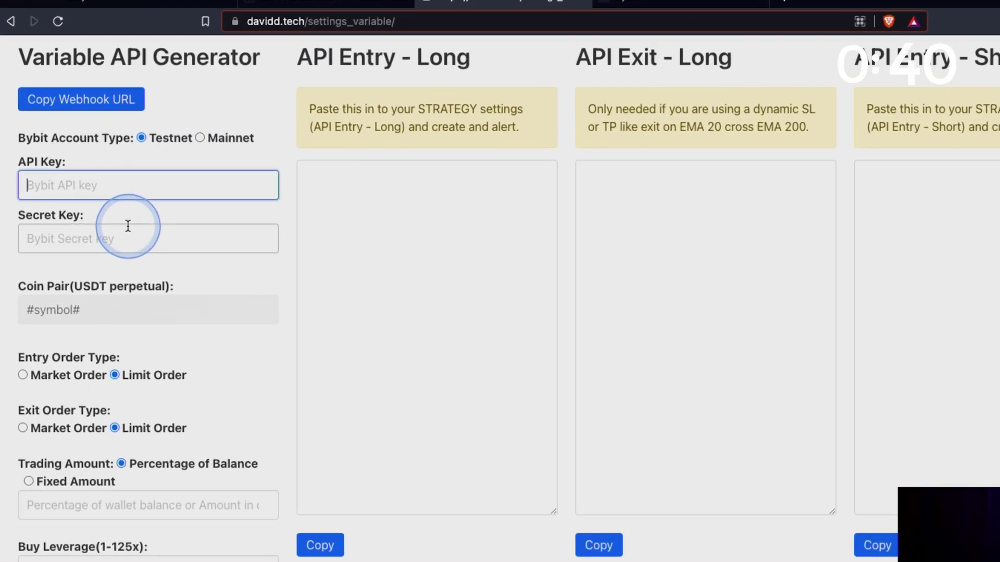
type("tes")
left_click(154, 267)
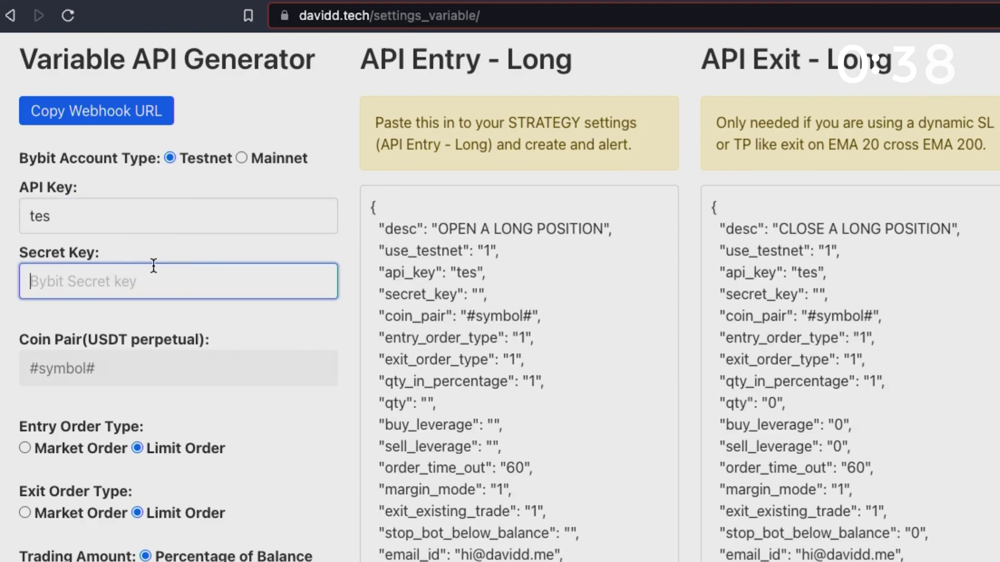
left_click(136, 225)
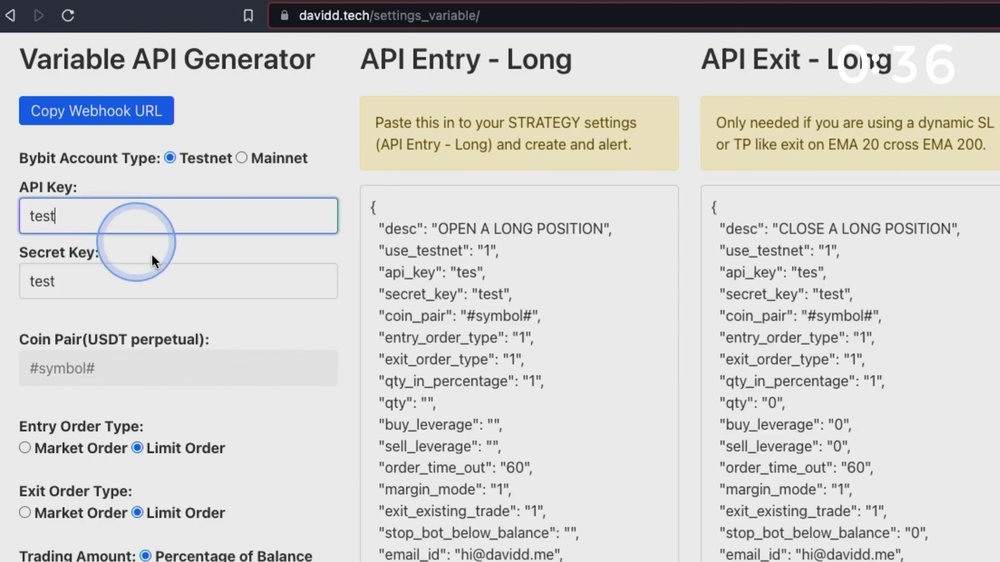
type("t")
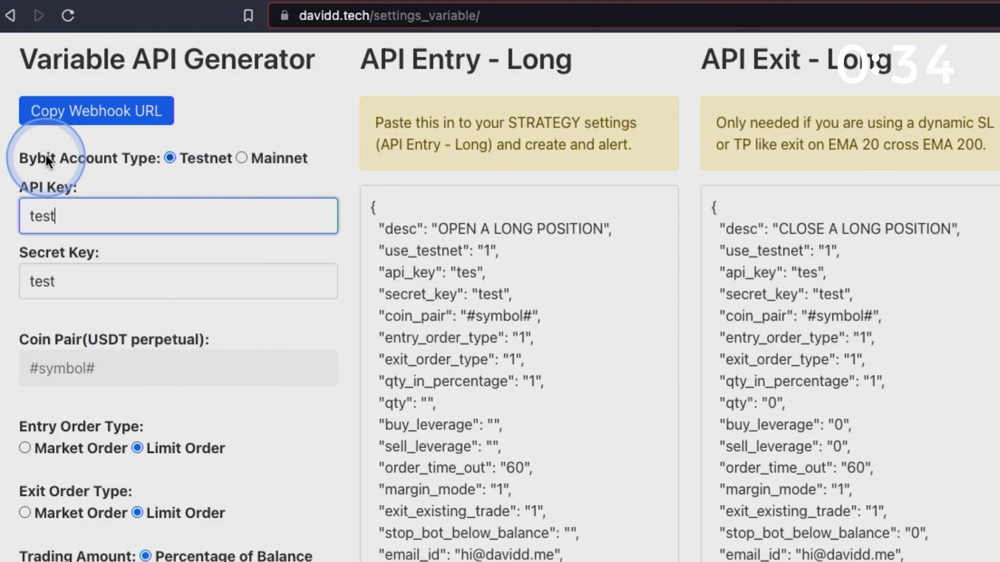
left_click(248, 162)
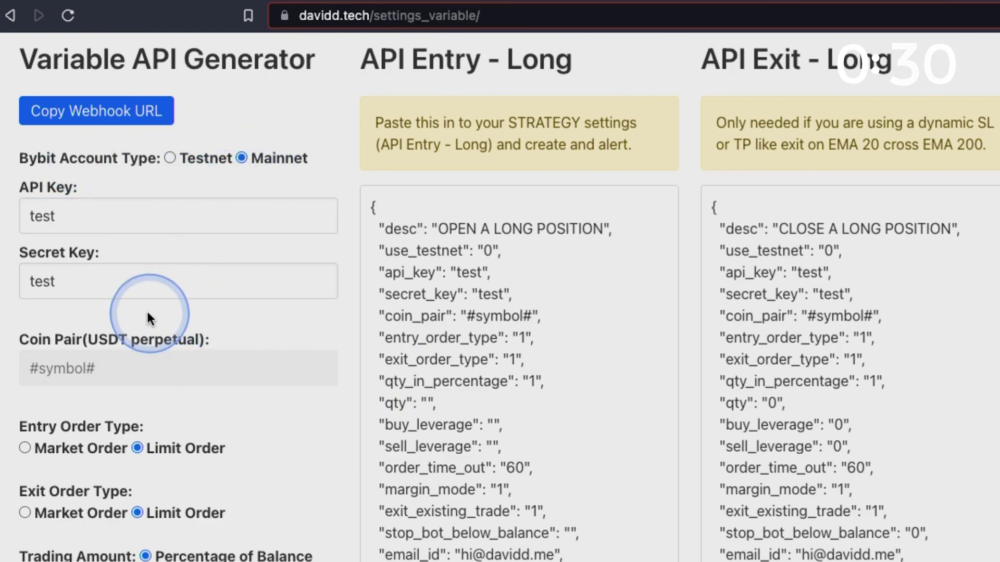
scroll(149, 318, "down", 3)
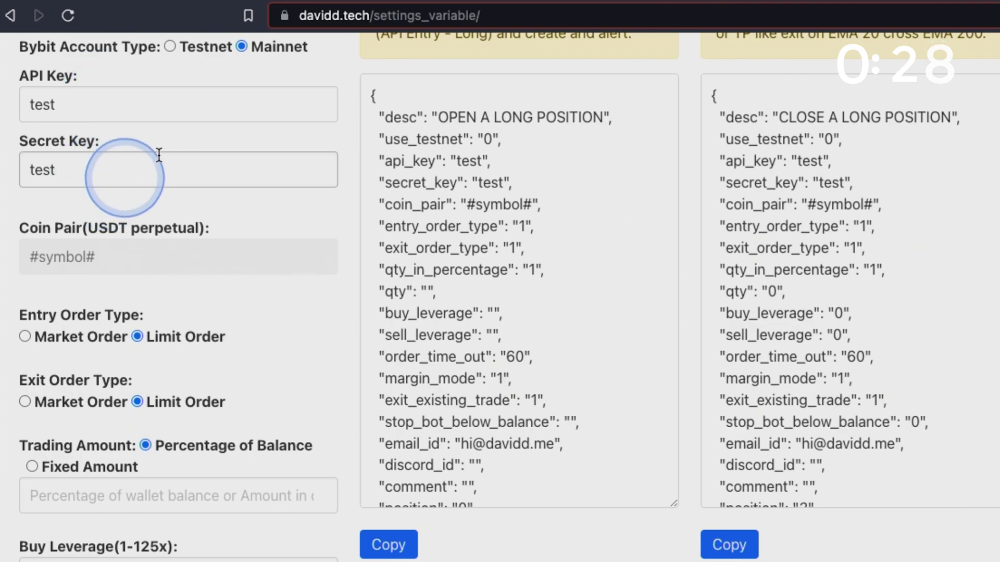
- Set the percentage of balance to trade to 1
left_click(826, 2)
left_click(628, 1)
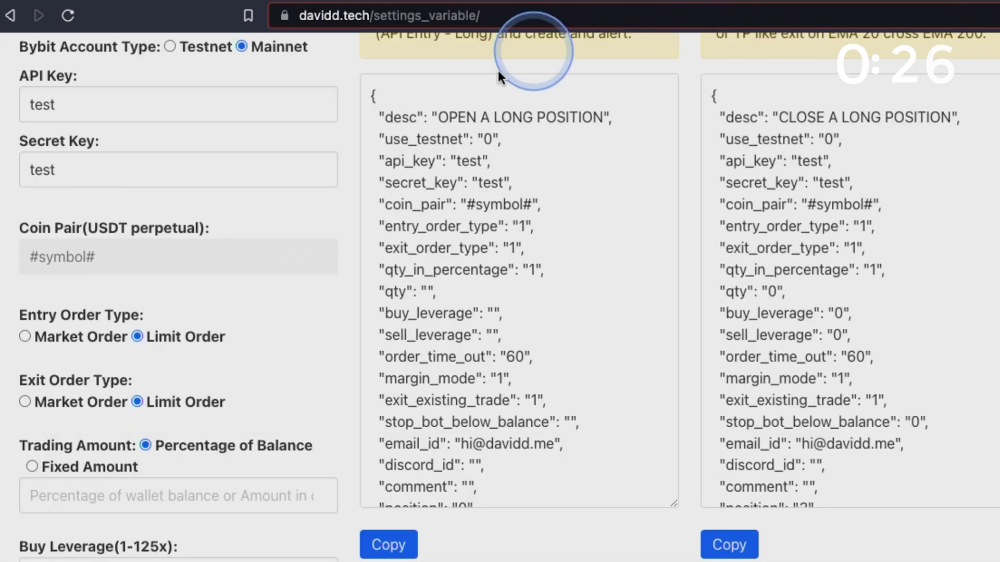
scroll(79, 305, "down", 2)
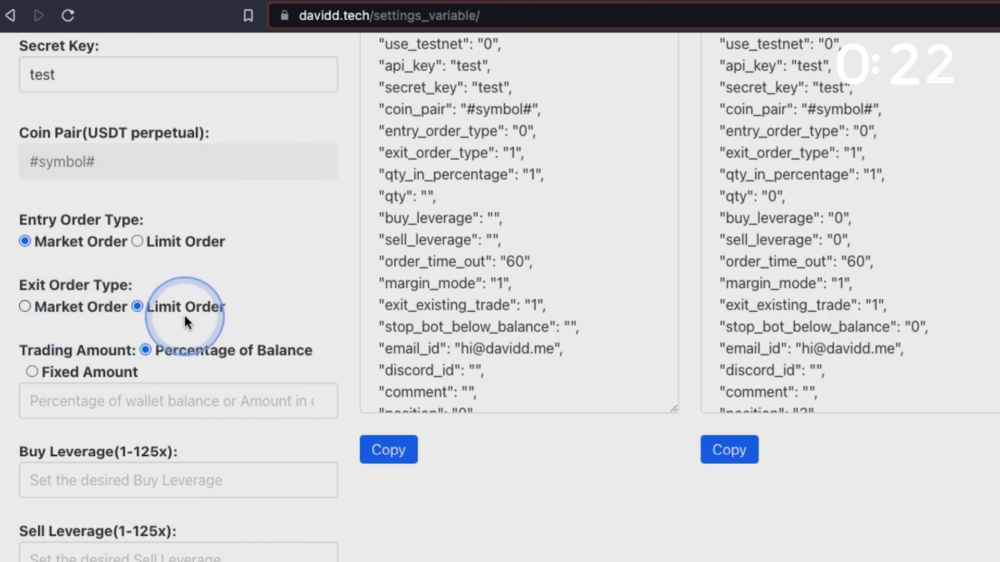
scroll(285, 347, "down", 2)
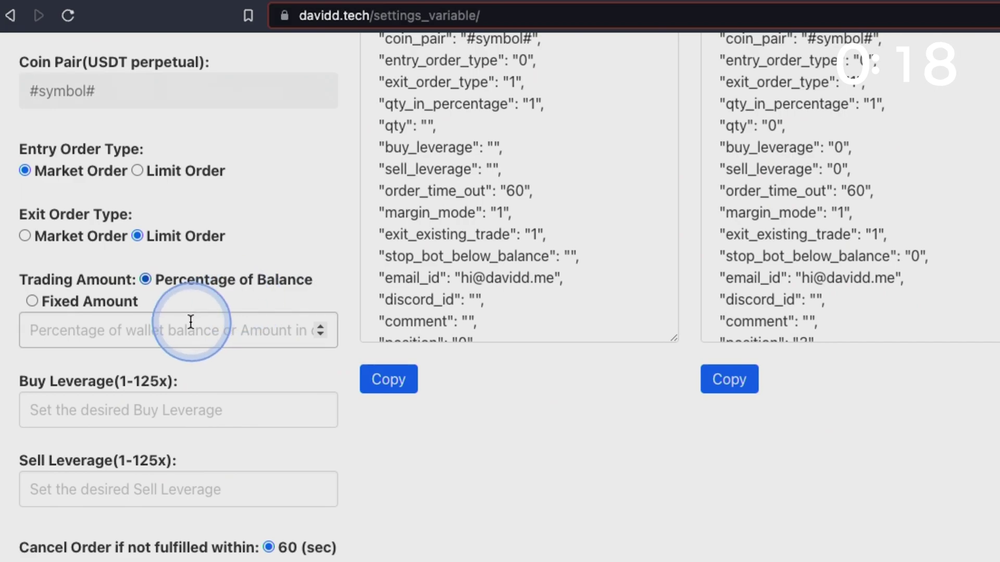
left_click(174, 330)
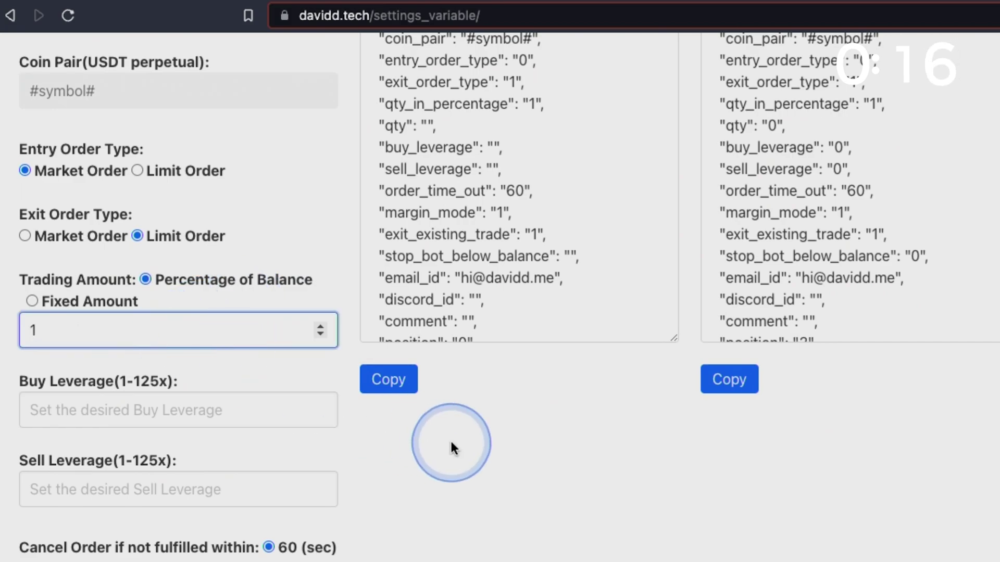
scroll(451, 449, "down", 1)
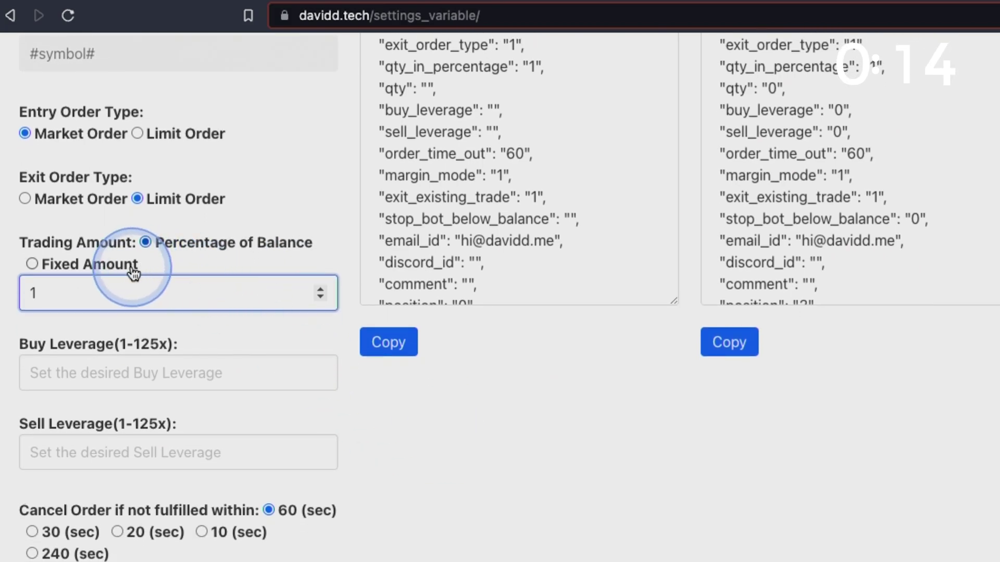
scroll(134, 273, "down", 3)
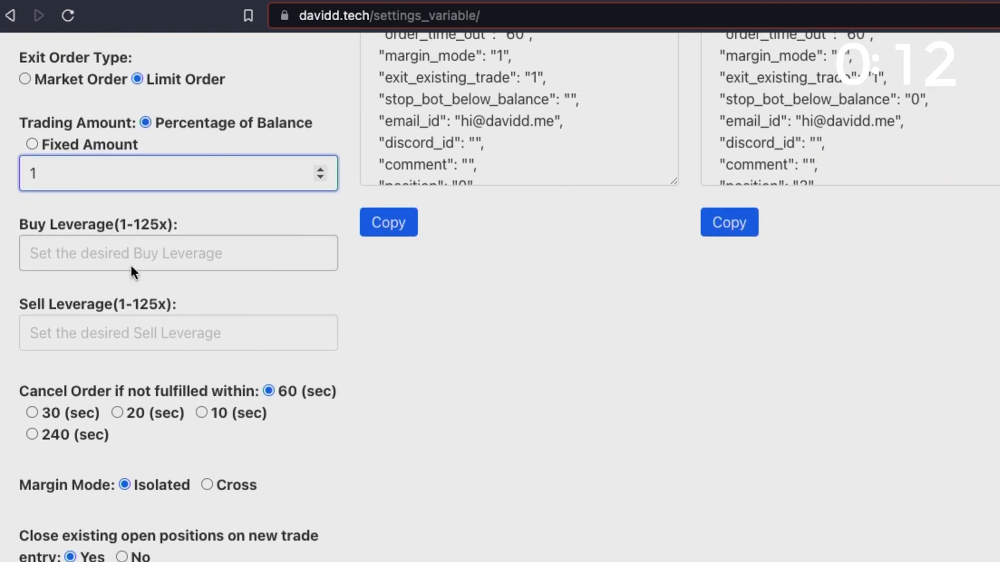
scroll(250, 269, "down", 1)
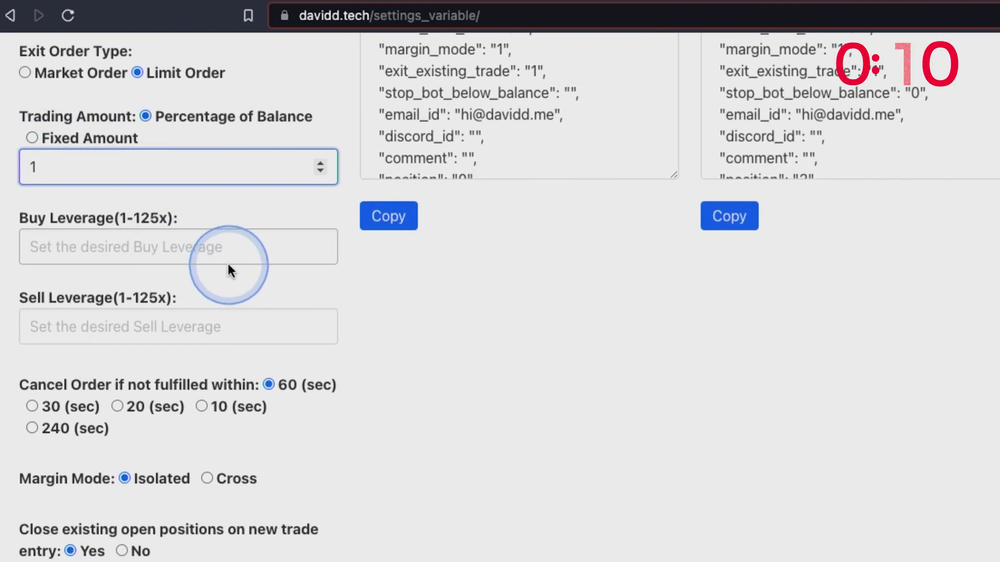
- Set both Buy Leverage and Sell Leverage to 20
left_click(229, 261)
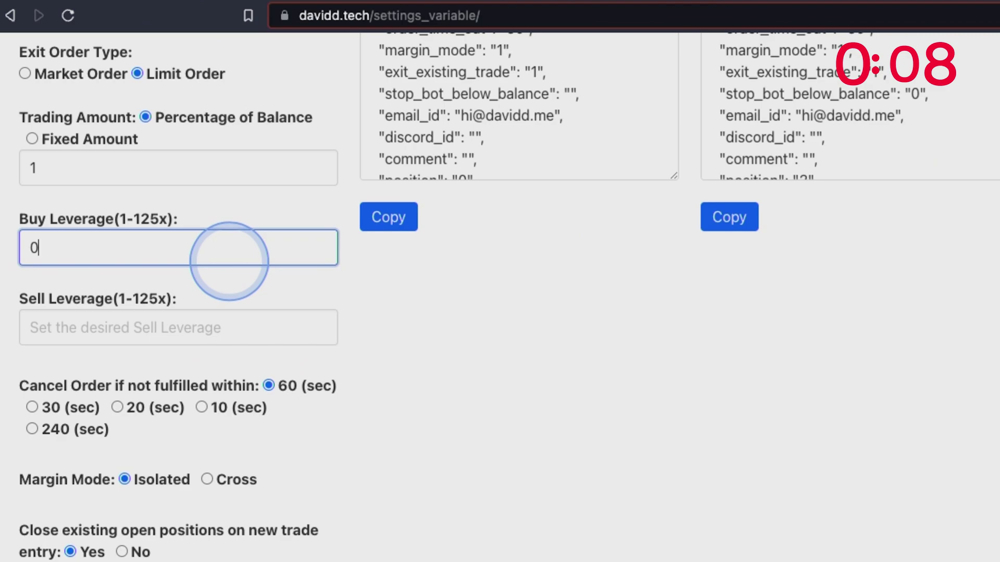
left_click(207, 308)
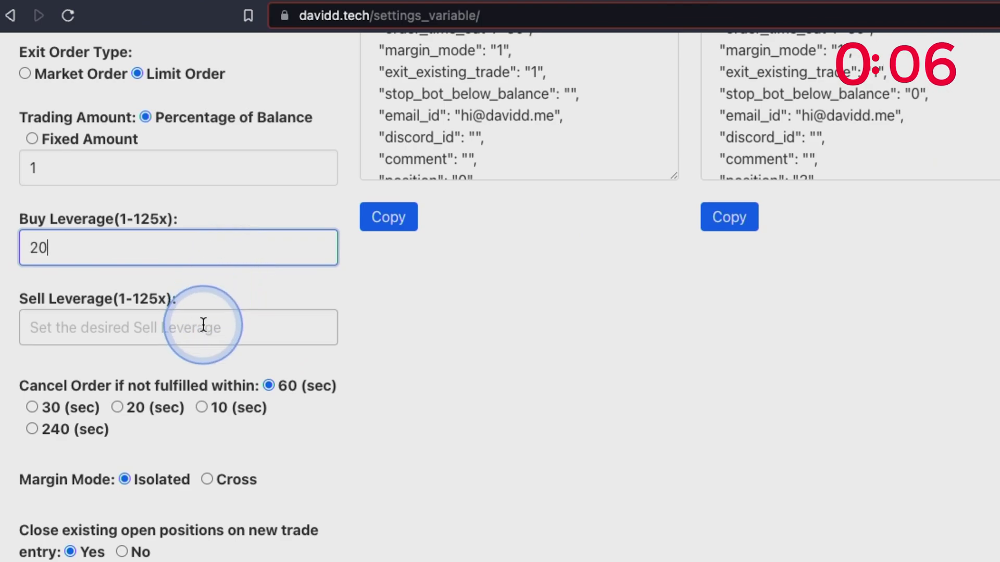
type("20")
scroll(423, 357, "down", 3)
scroll(341, 255, "down", 2)
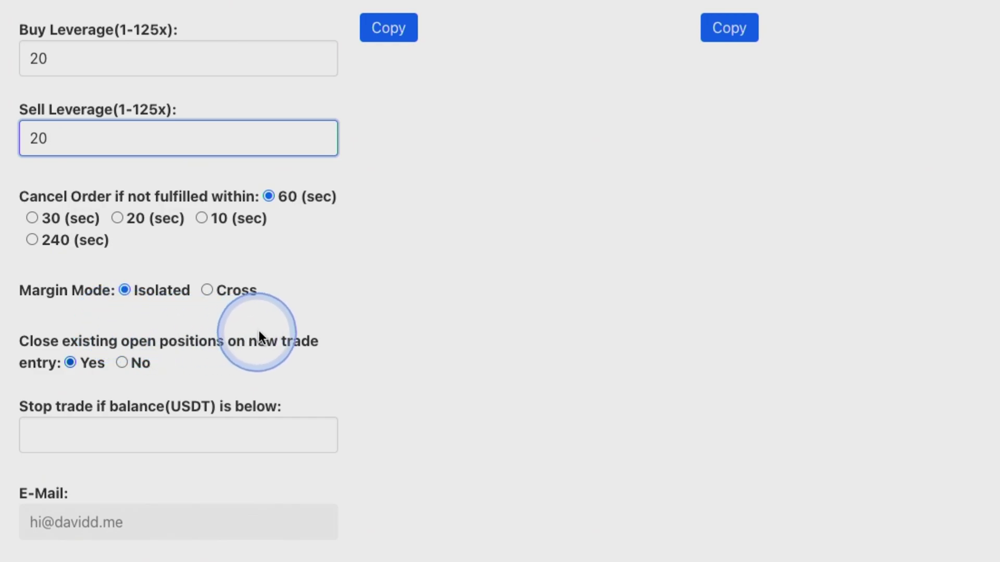
- Highlight the close-existing-positions setting and review the generated JSON
type("<")
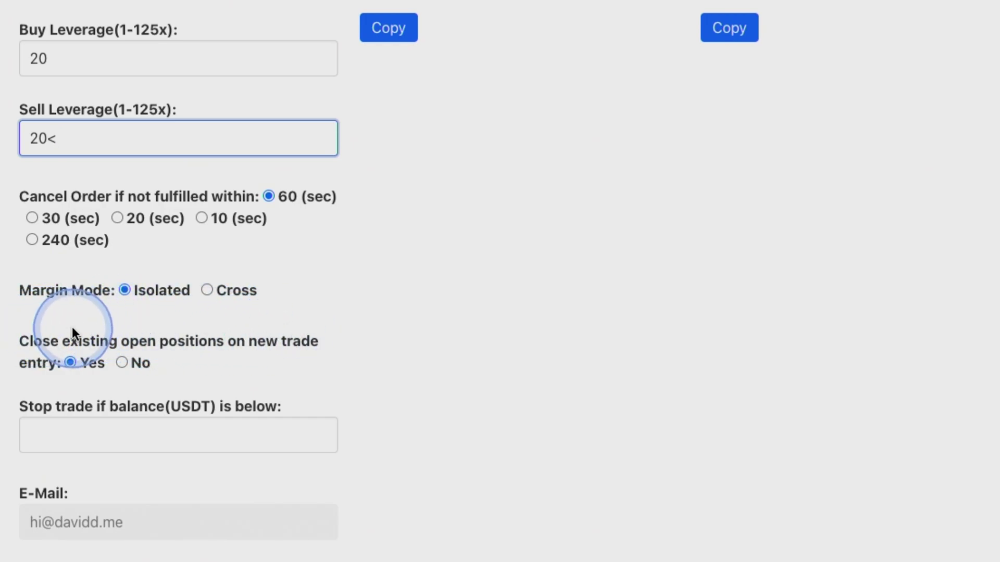
mouse_move(72, 327)
left_mouse_down()
mouse_move(282, 361)
mouse_move(45, 340)
left_mouse_up()
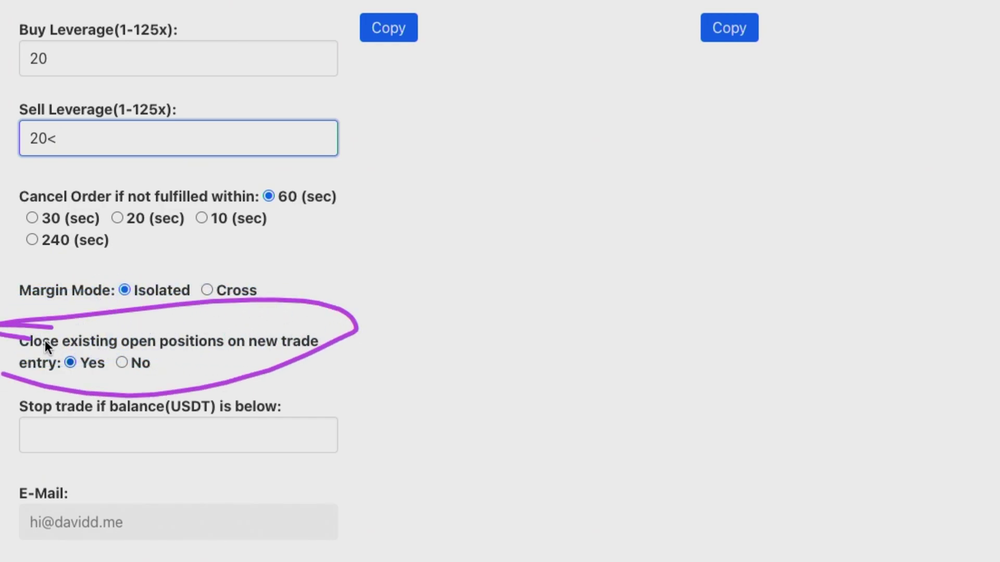
scroll(231, 420, "down", 5)
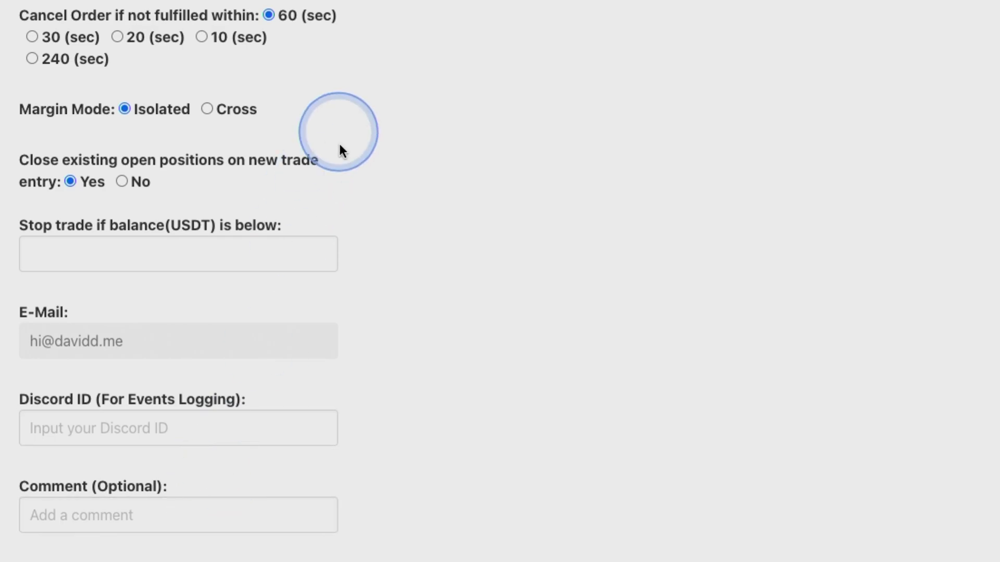
scroll(384, 193, "up", 9)
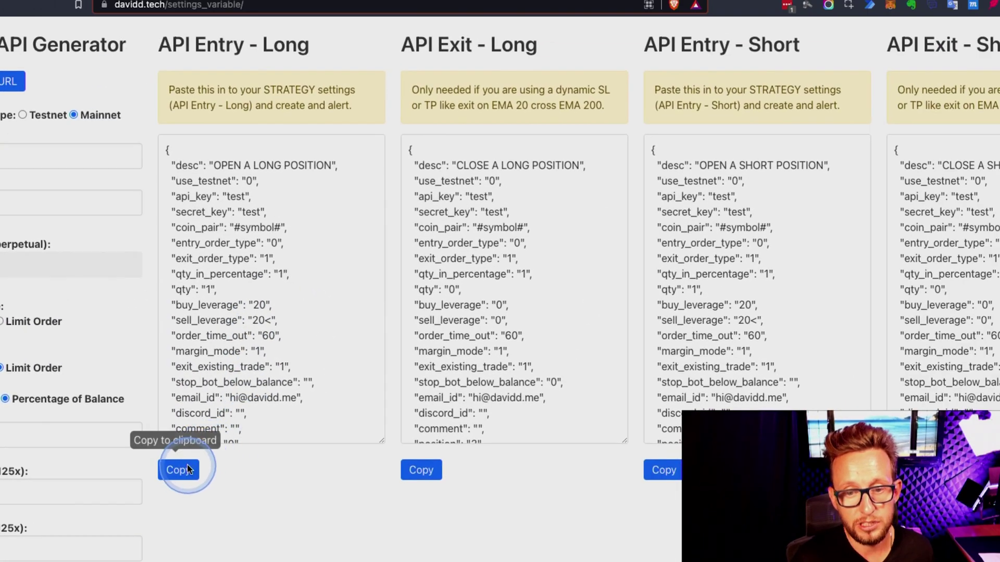
- Check the Long JSON's buy leverage line, then select and copy the API Entry - Long JSON
triple_click(218, 46)
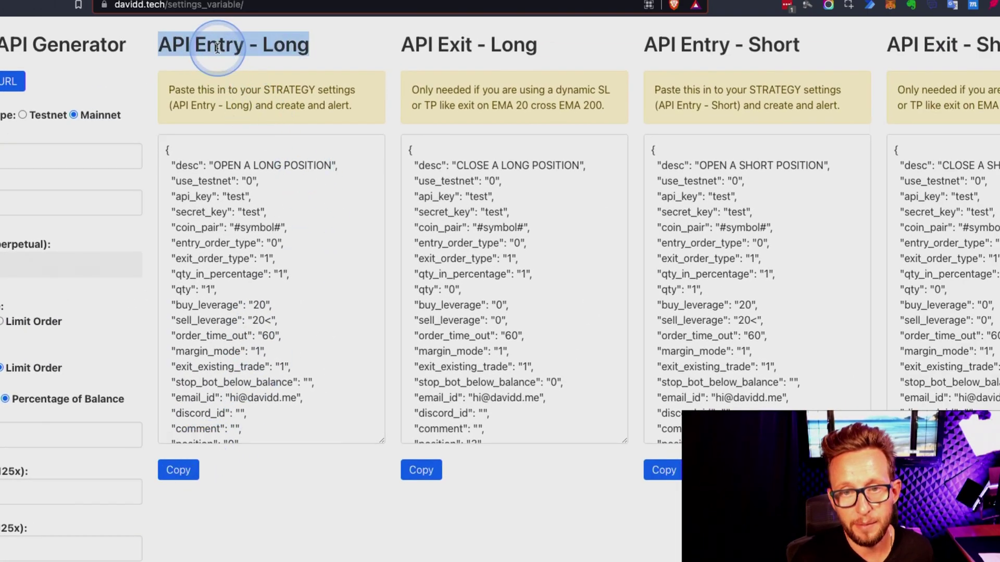
triple_click(709, 32)
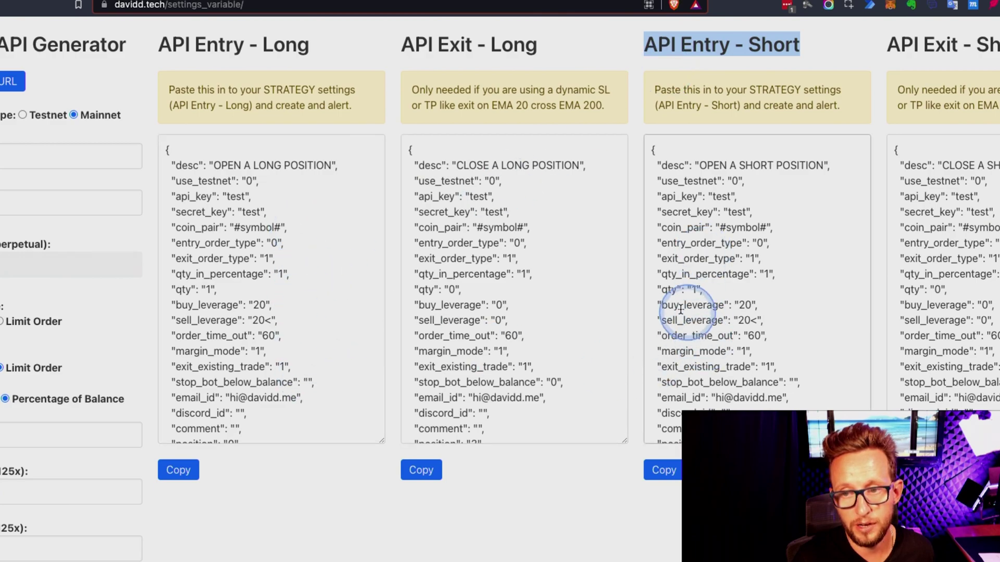
triple_click(278, 303)
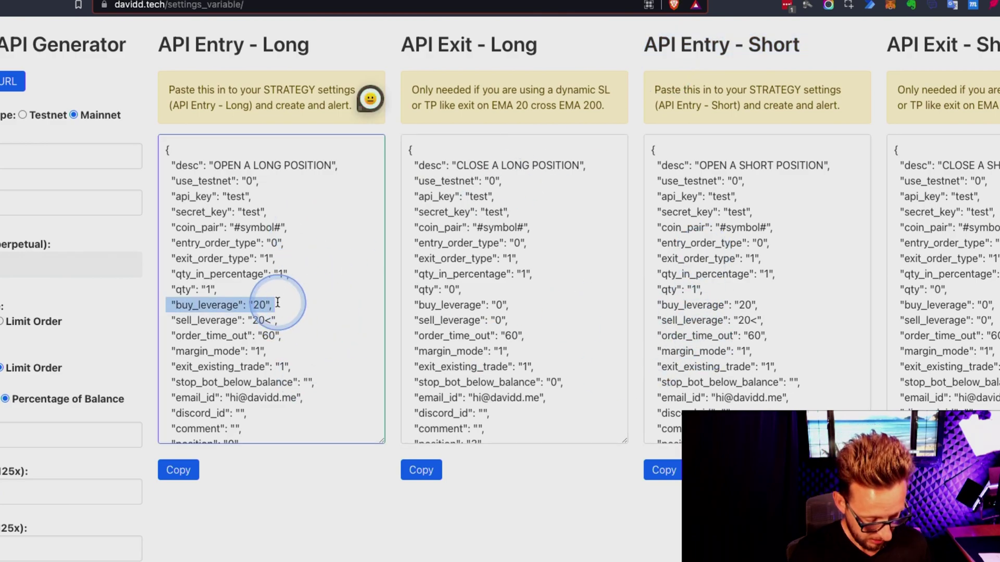
key("super+a")
left_click(178, 469)
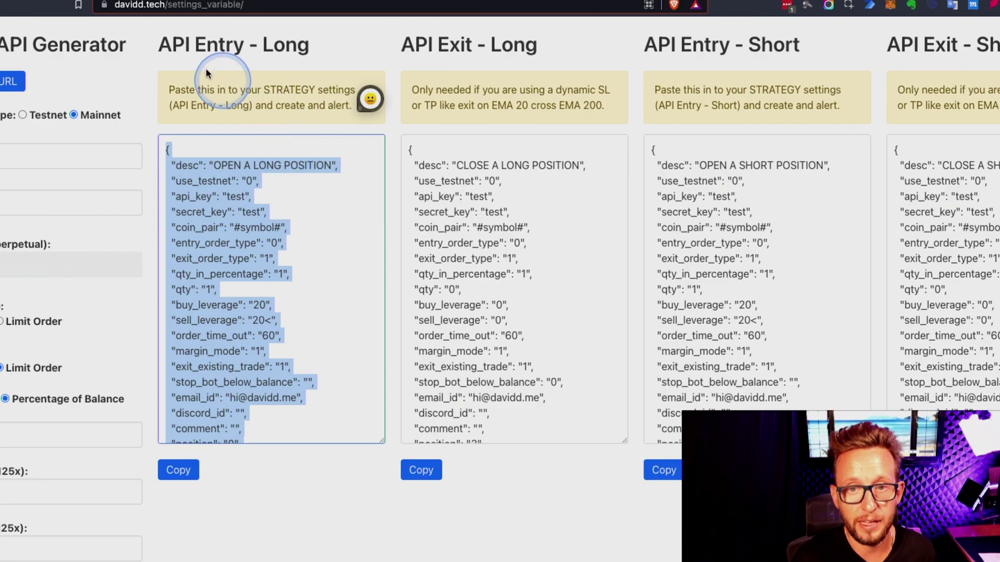
left_click(134, 4)
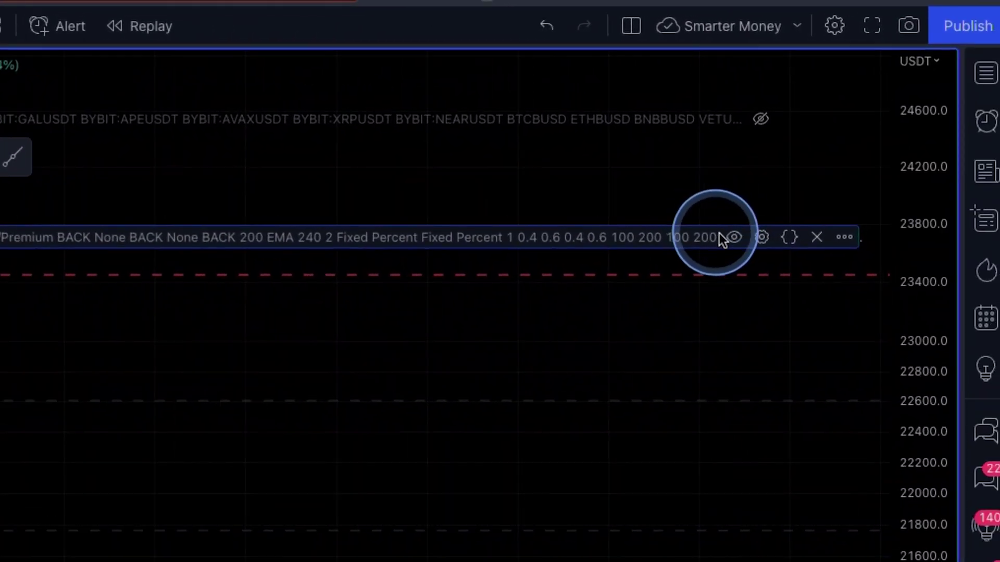
- Replace the Smarter Money + ABC API Entry - Long box contents with the copied Long JSON
left_click(762, 237)
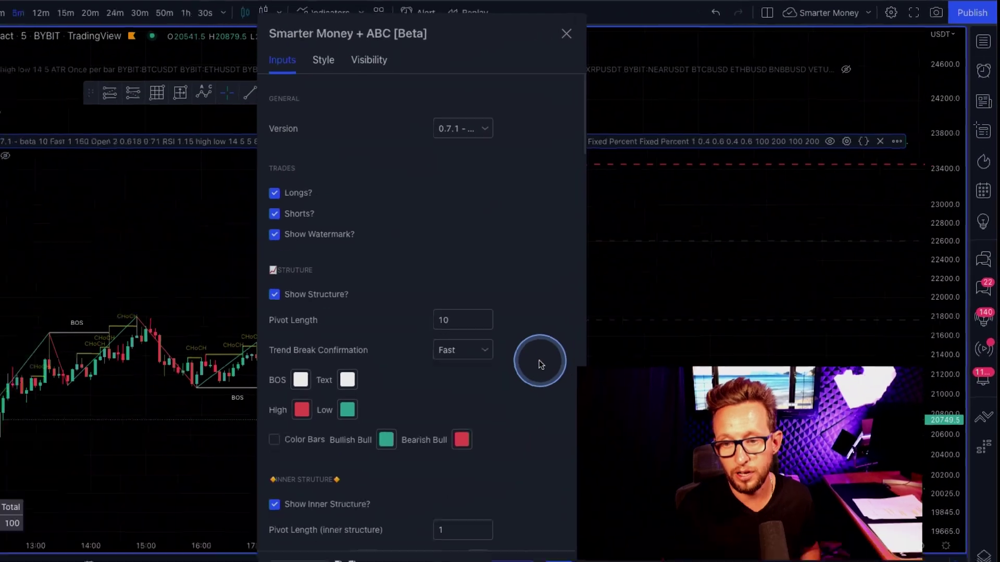
scroll(536, 361, "down", 5)
scroll(567, 342, "down", 10)
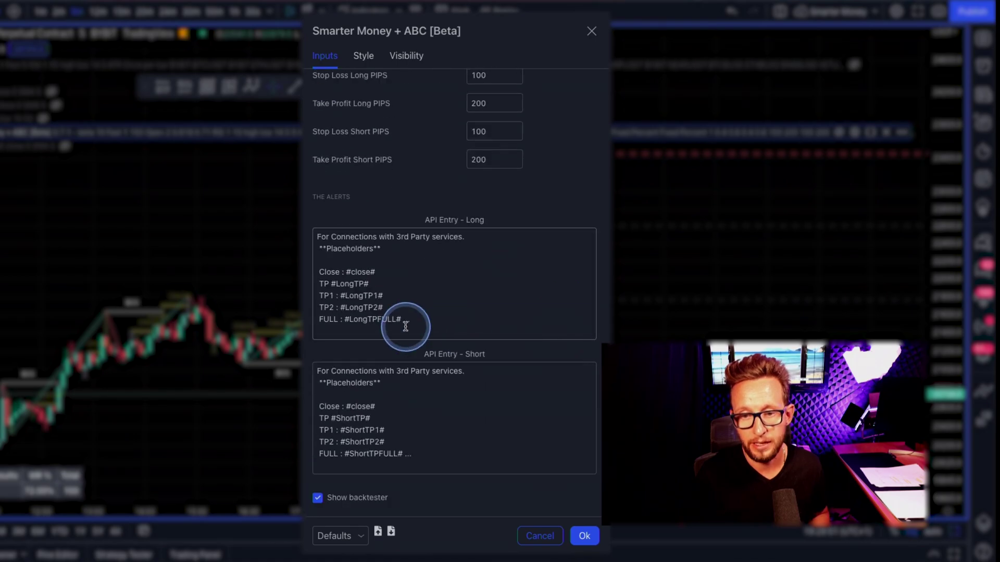
key("ctrl+a")
key("ctrl+v")
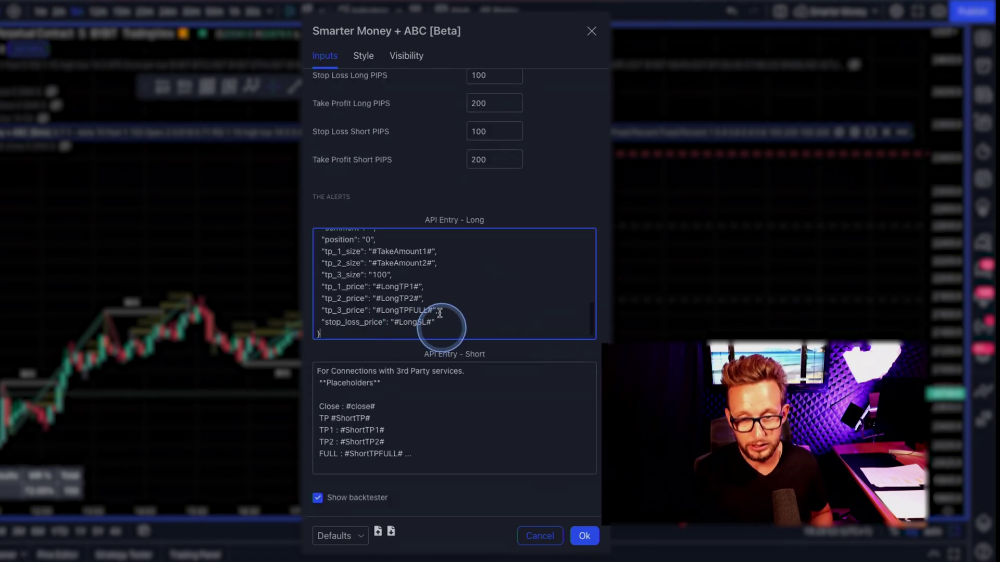
- Paste the generated Short entry JSON into the API Entry - Short box and save the settings
key("super+Tab")
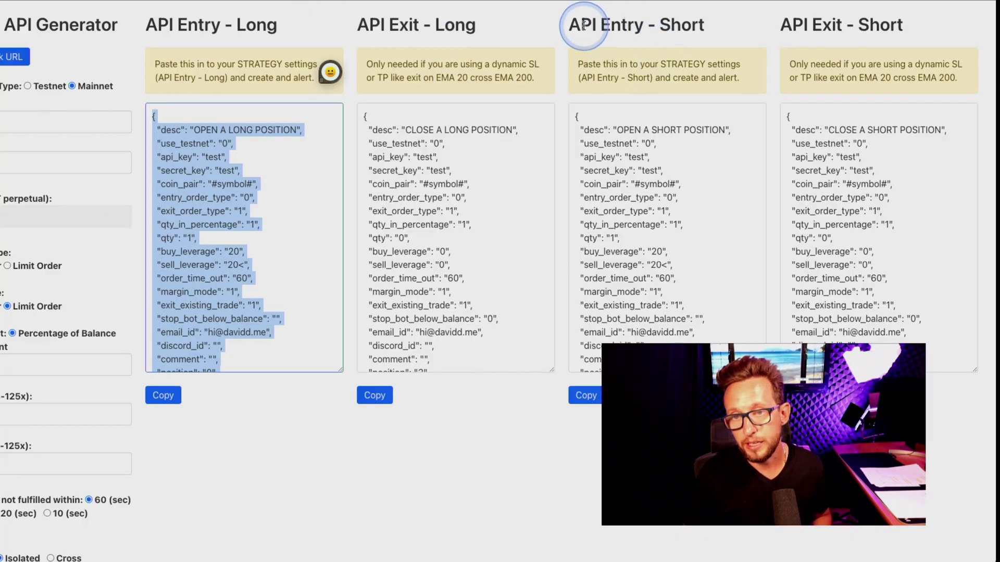
left_click(587, 395)
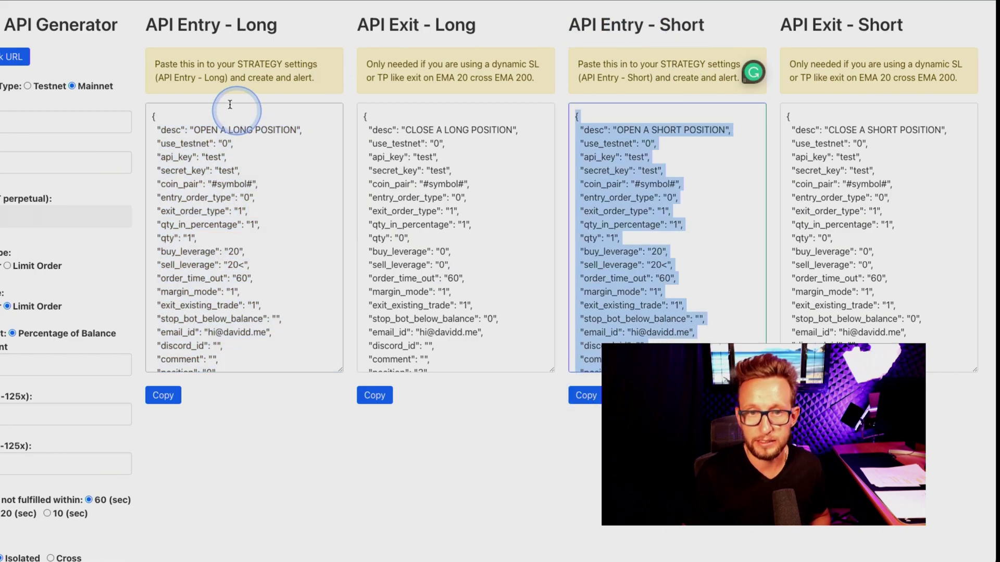
key("super+Tab")
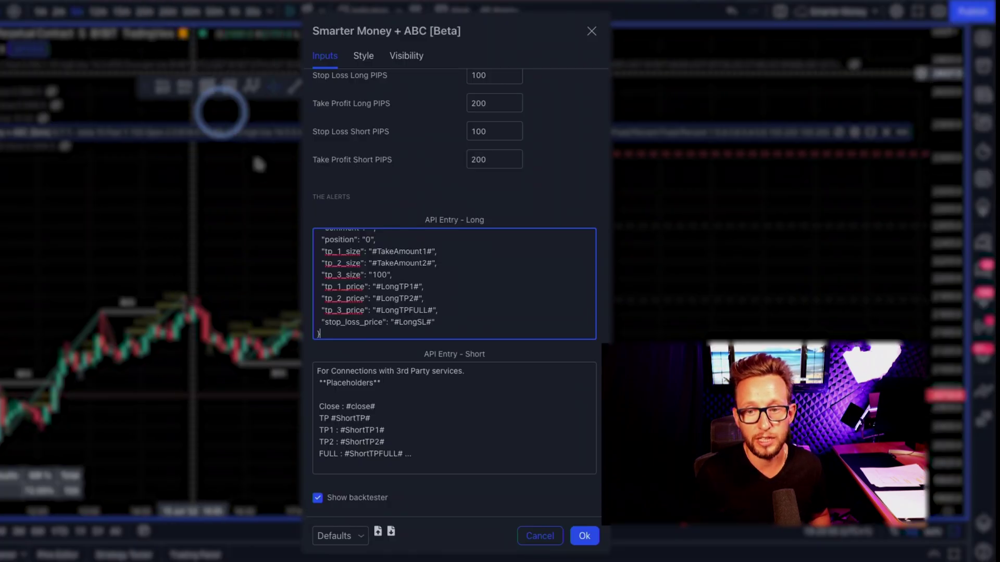
left_click(412, 414)
key("ctrl+a")
key("ctrl+v")
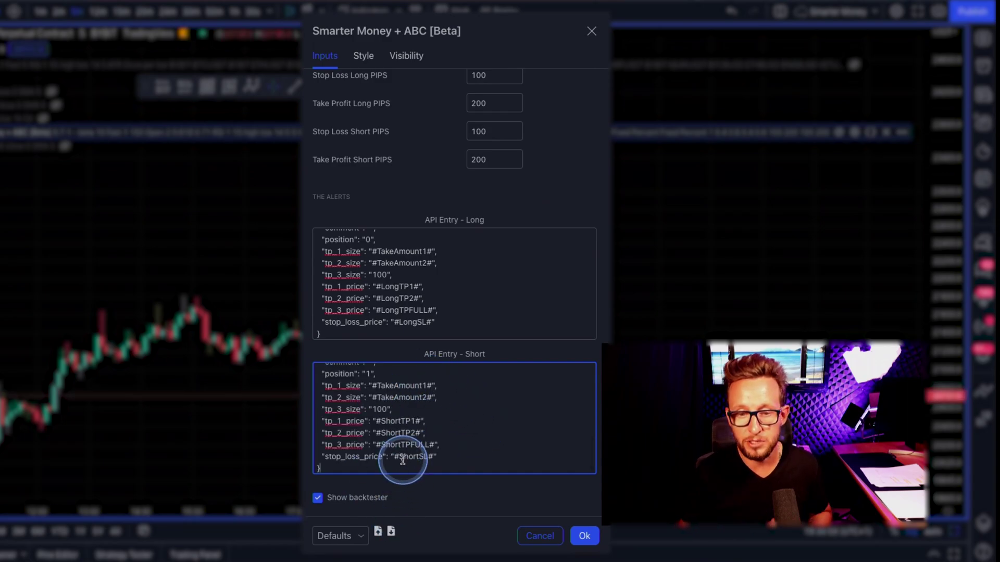
left_click(572, 545)
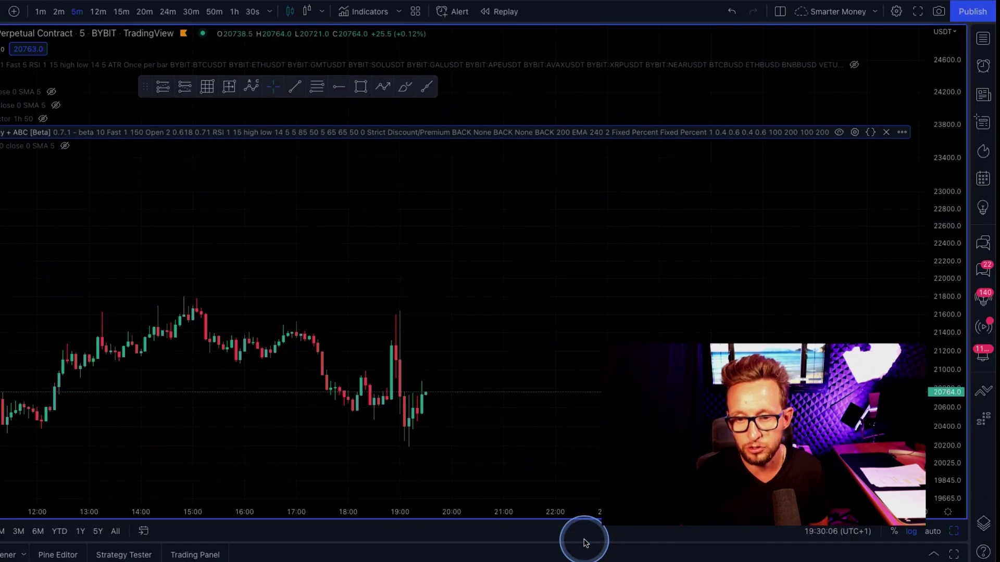
- Start an alert on the Smarter Money + ABC indicator and copy the davidd.tech webhook URL
left_click(901, 132)
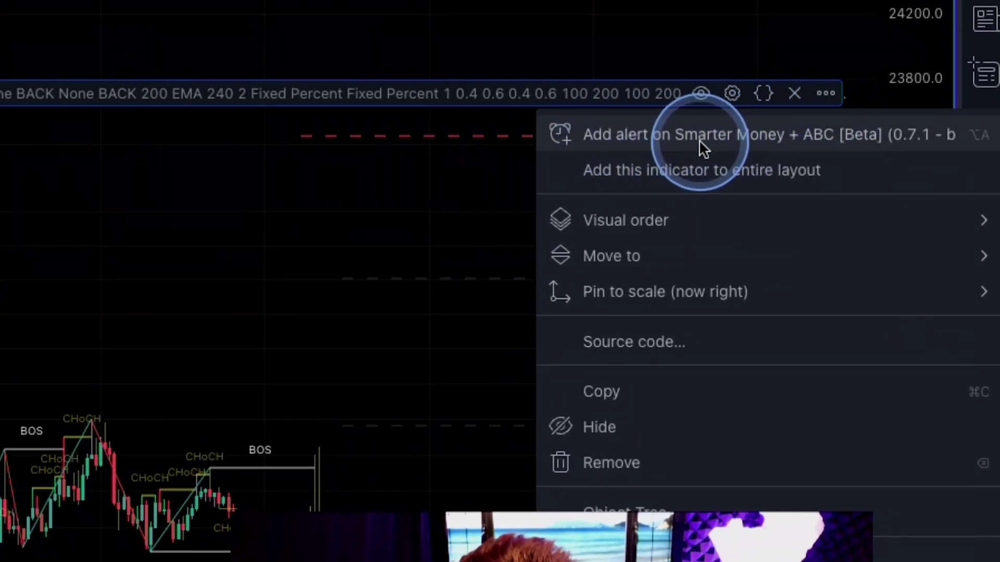
left_click(767, 137)
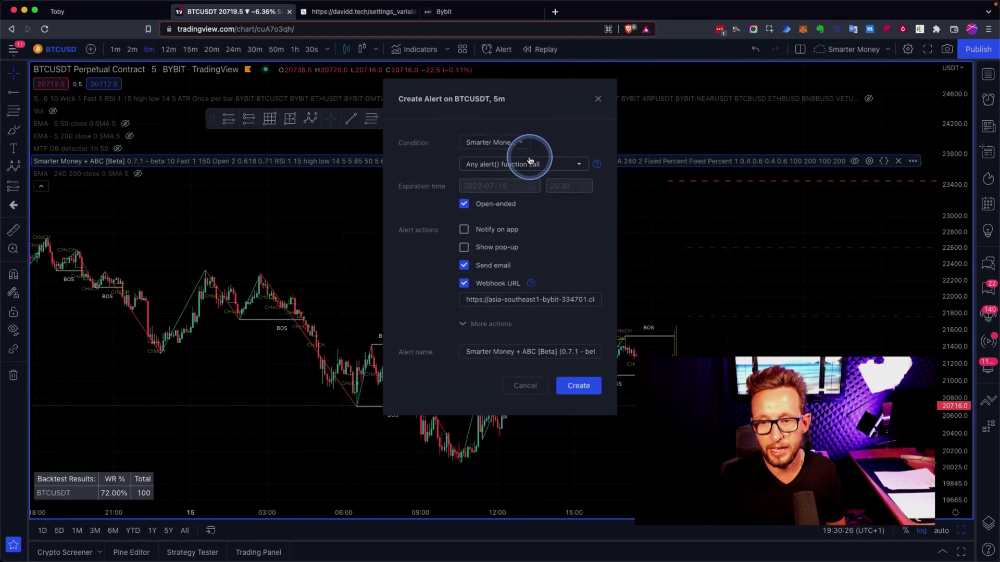
left_click(352, 17)
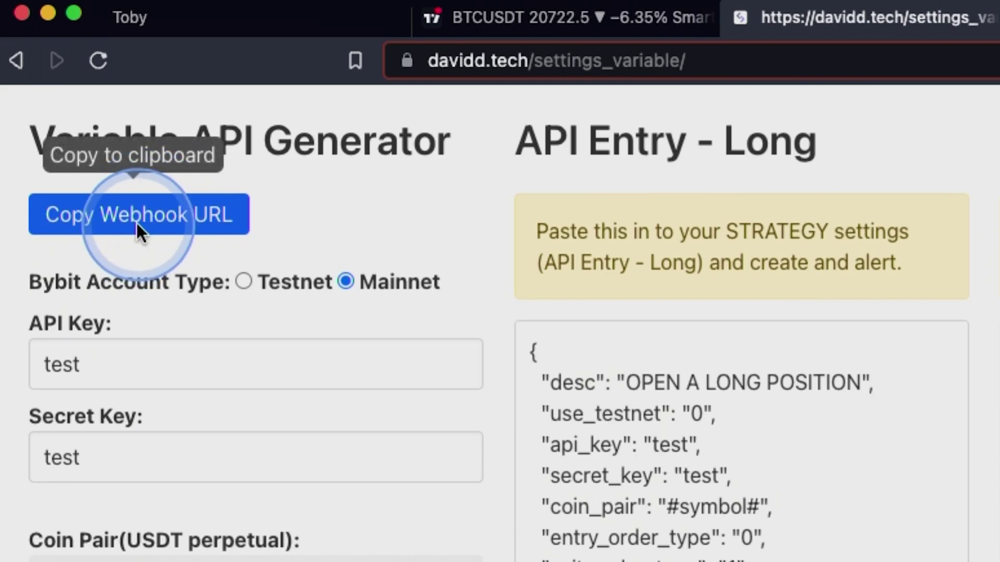
left_click(69, 107)
left_click(496, 21)
- Replace the alert's Webhook URL with the davidd.tech variable-bot webhook address
left_click(486, 363)
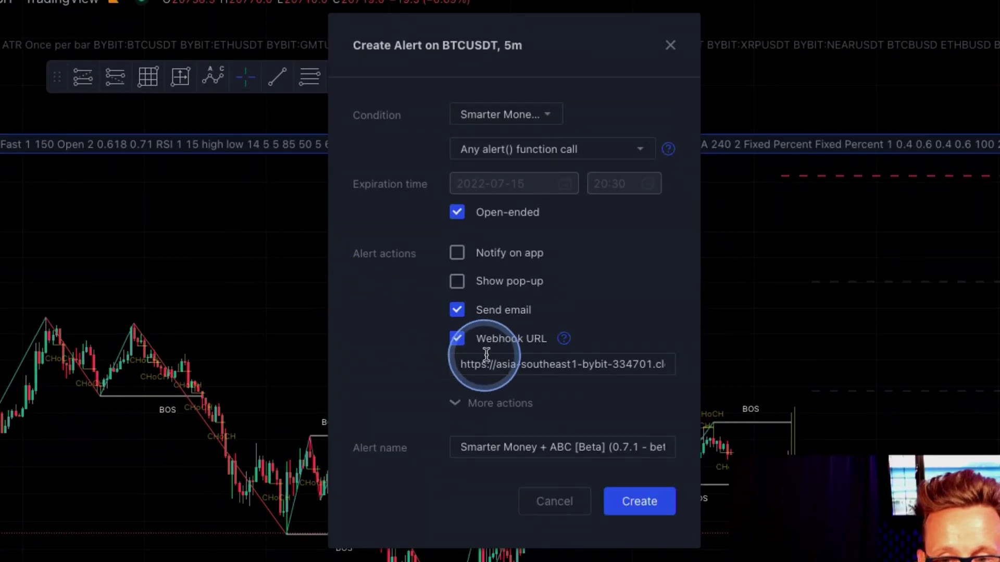
key("super+a")
key("super+v")
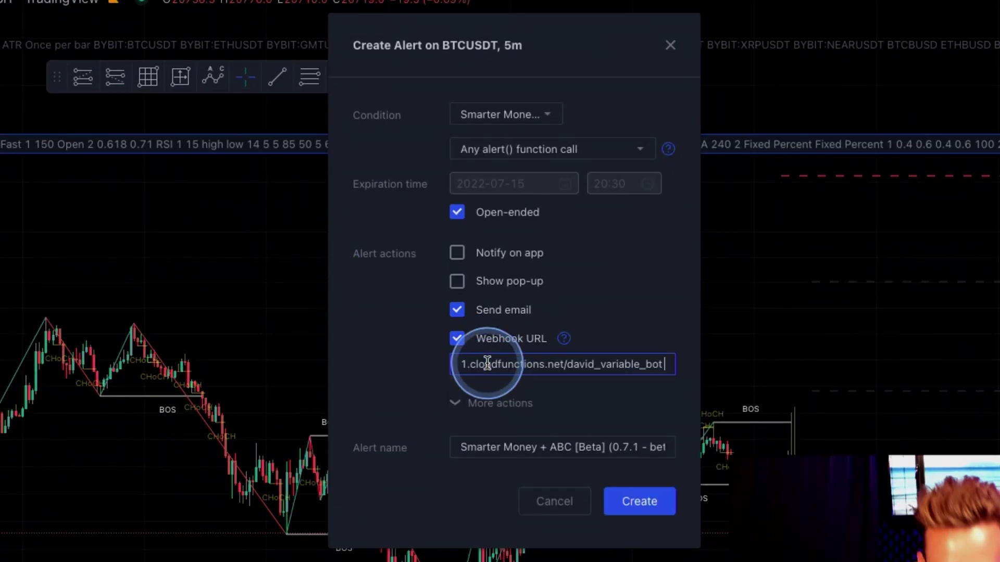
left_click(526, 364)
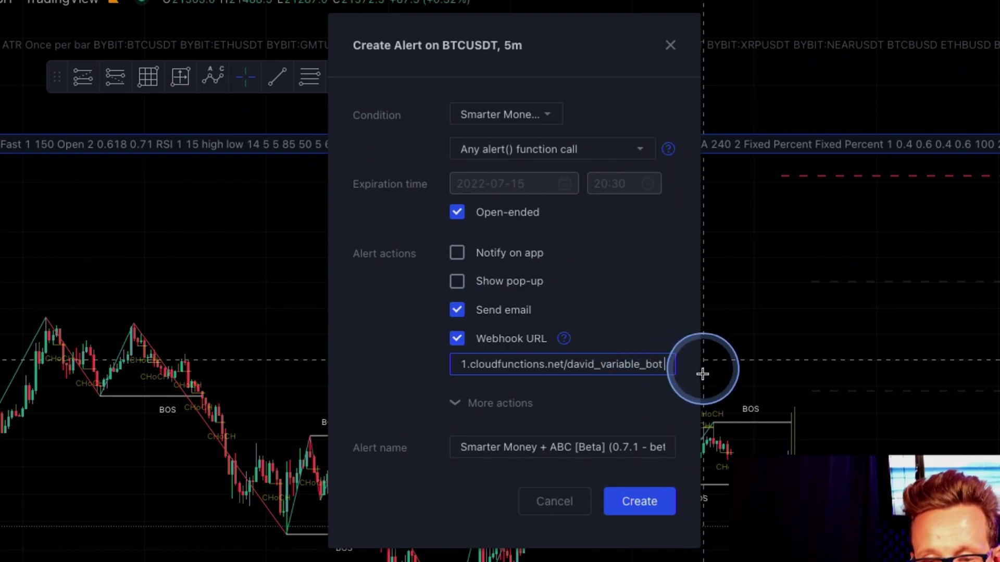
left_click(651, 503)
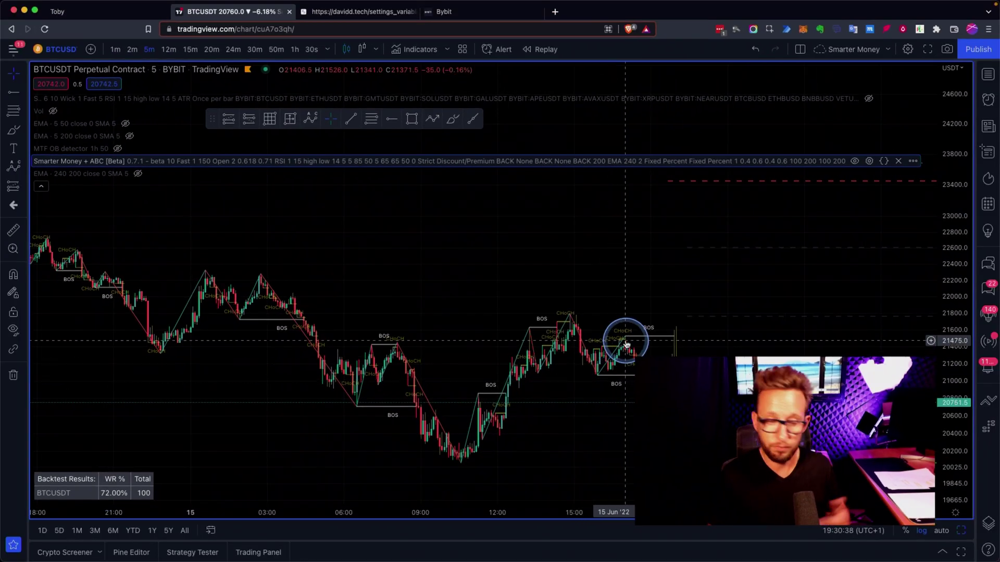